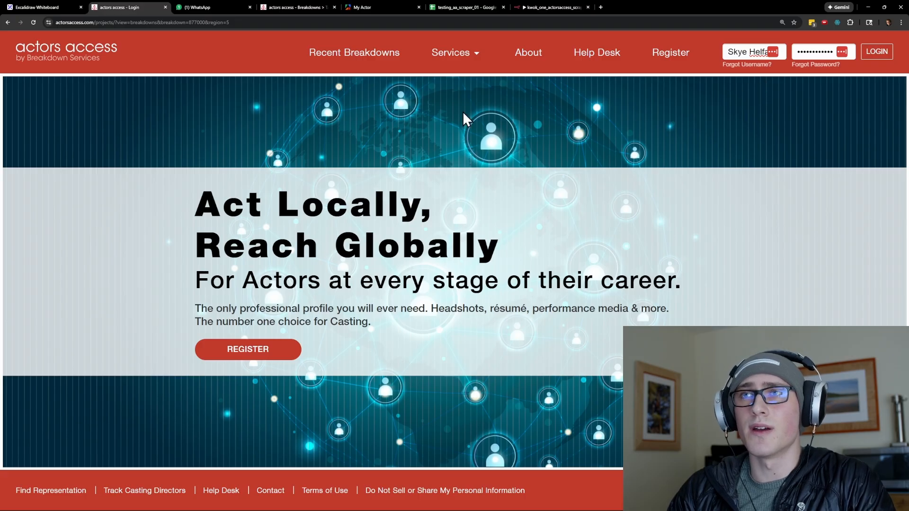
# Switch to the Apify console and open My Actor's main.js source code in the full-screen editor
pyautogui.click(376, 8)
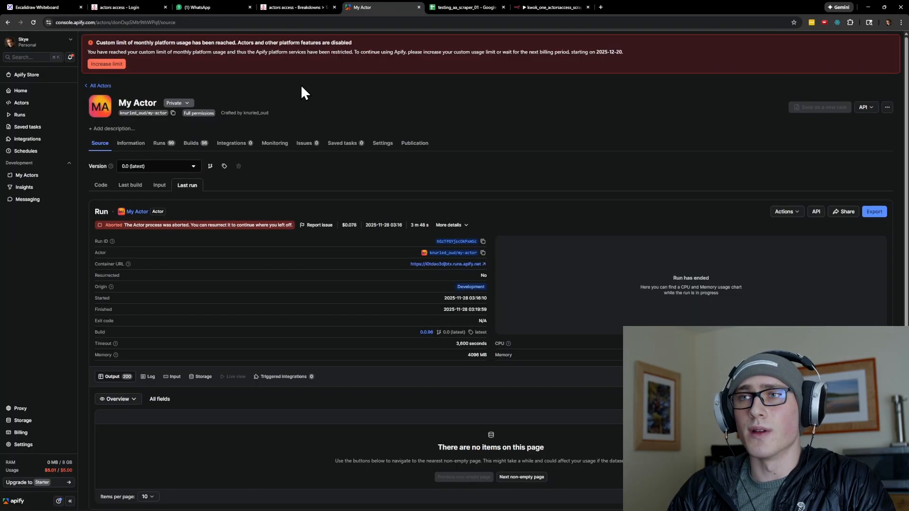
pyautogui.click(100, 185)
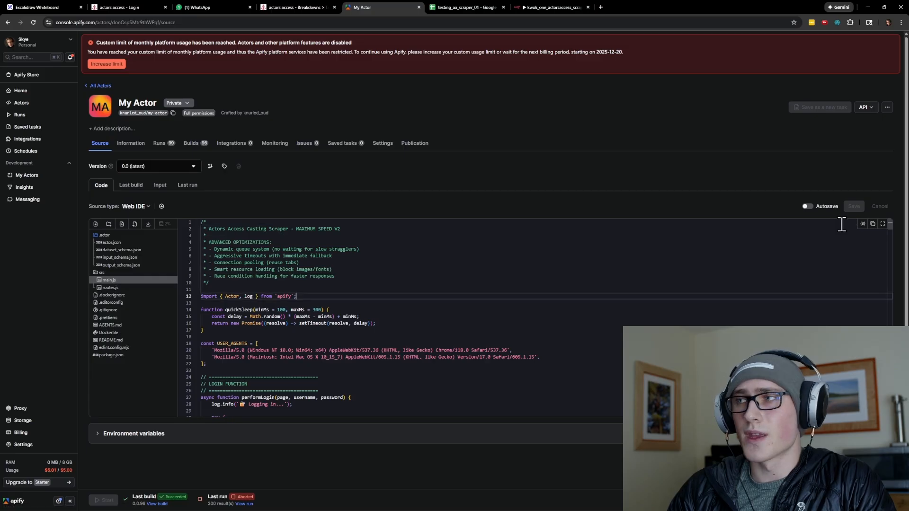
pyautogui.click(883, 225)
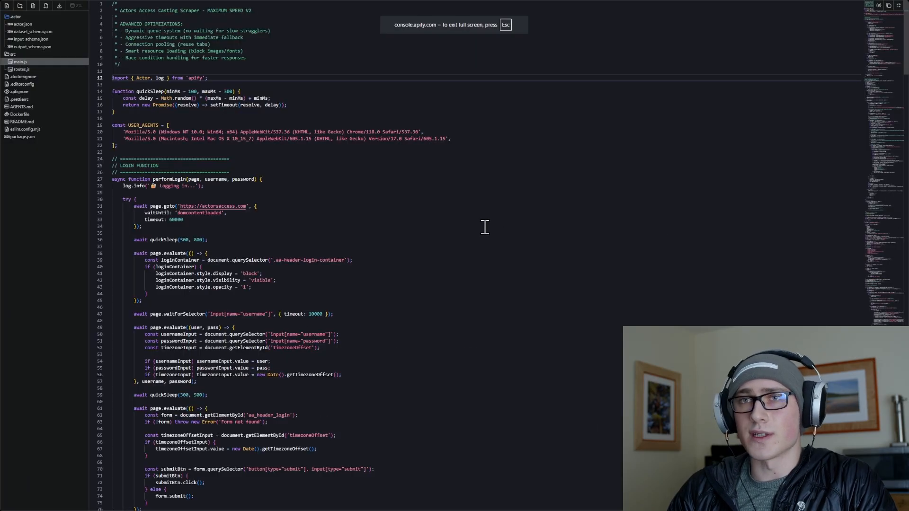
# Review main.js from the login function through the queue enrichment system to the main actor function, and leave full screen
pyautogui.scroll(-10, 191, 188)
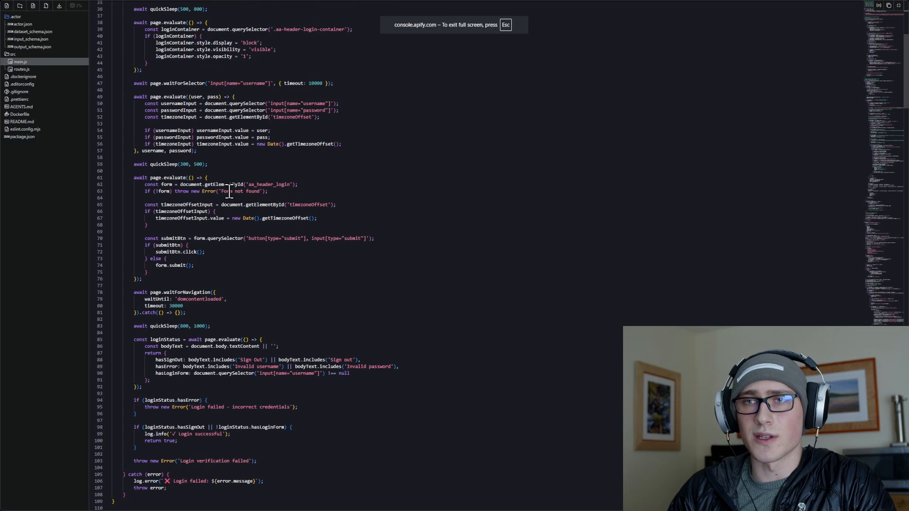
pyautogui.scroll(-6, 248, 185)
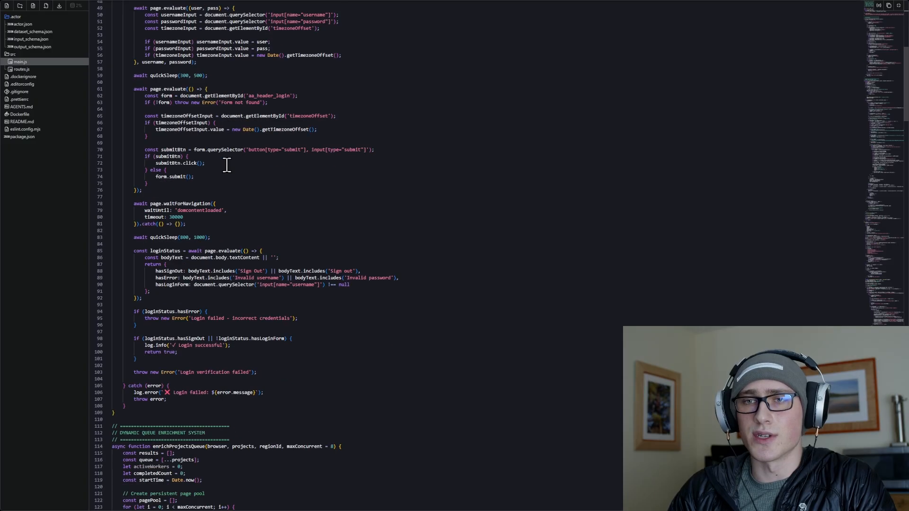
pyautogui.scroll(-4, 230, 162)
pyautogui.scroll(-6, 253, 176)
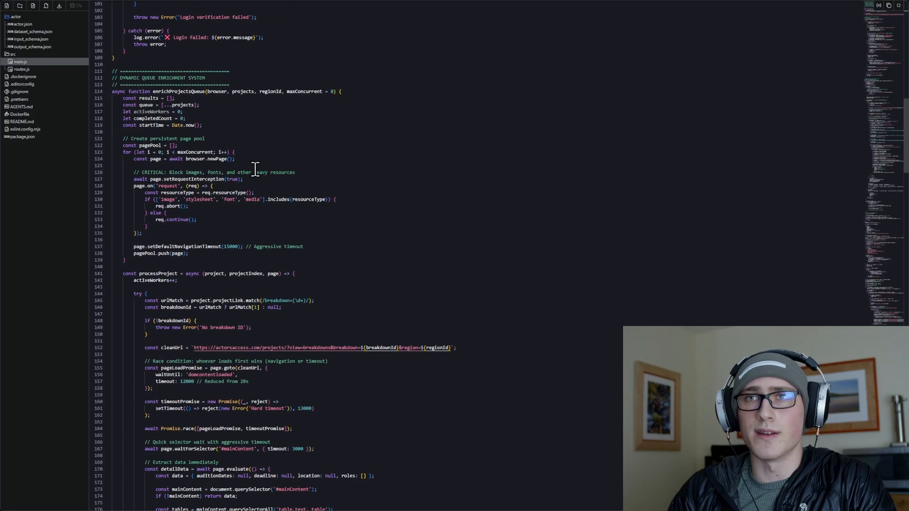
pyautogui.scroll(-3, 299, 179)
pyautogui.scroll(-7, 374, 126)
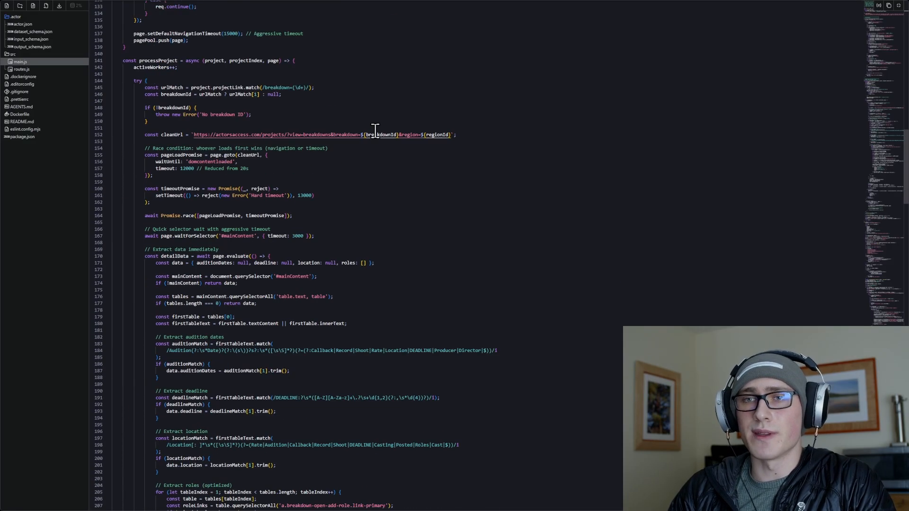
pyautogui.scroll(-20, 344, 140)
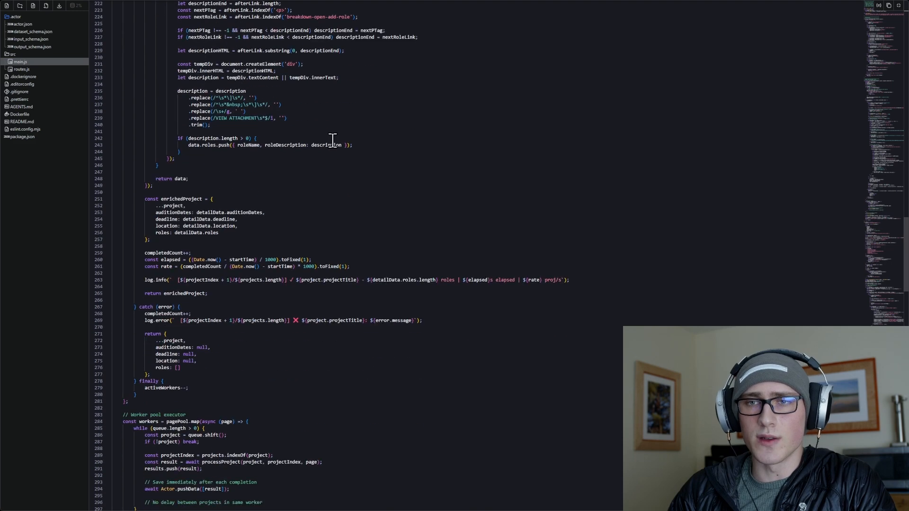
pyautogui.scroll(-8, 318, 142)
pyautogui.scroll(-4, 268, 163)
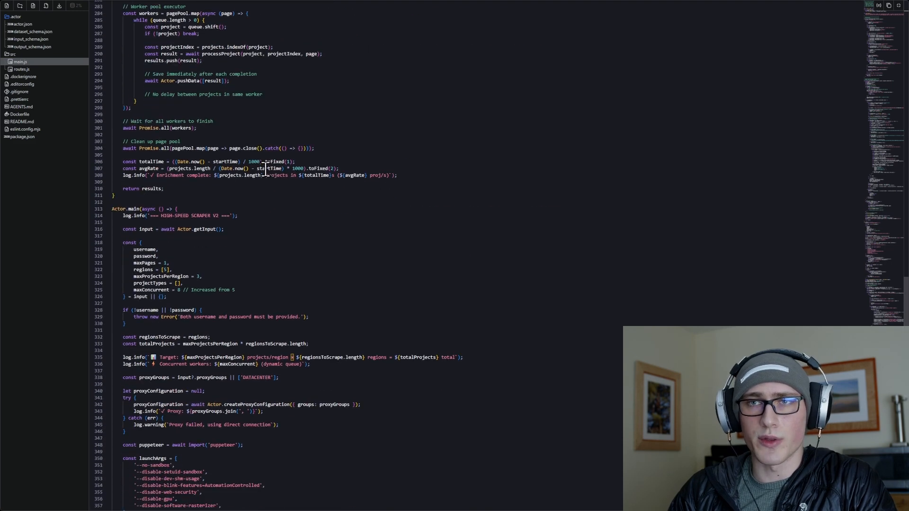
pyautogui.scroll(3, 262, 175)
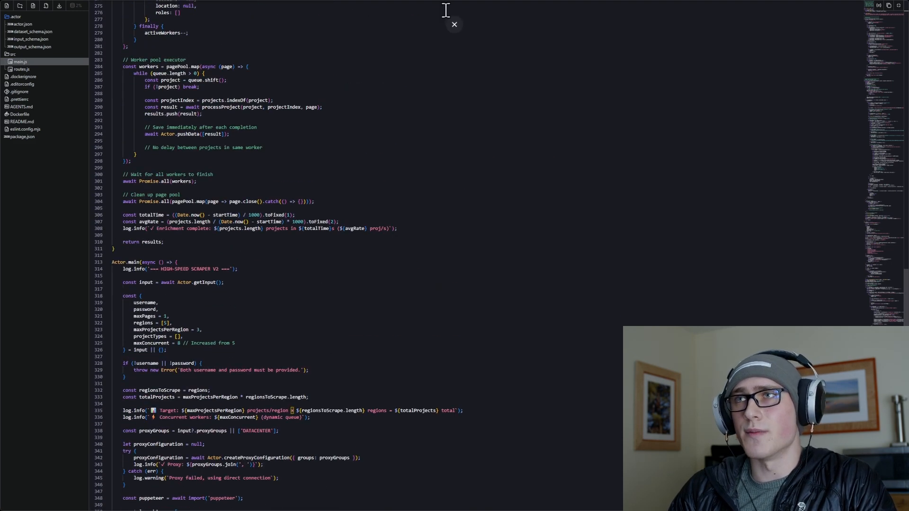
pyautogui.click(454, 24)
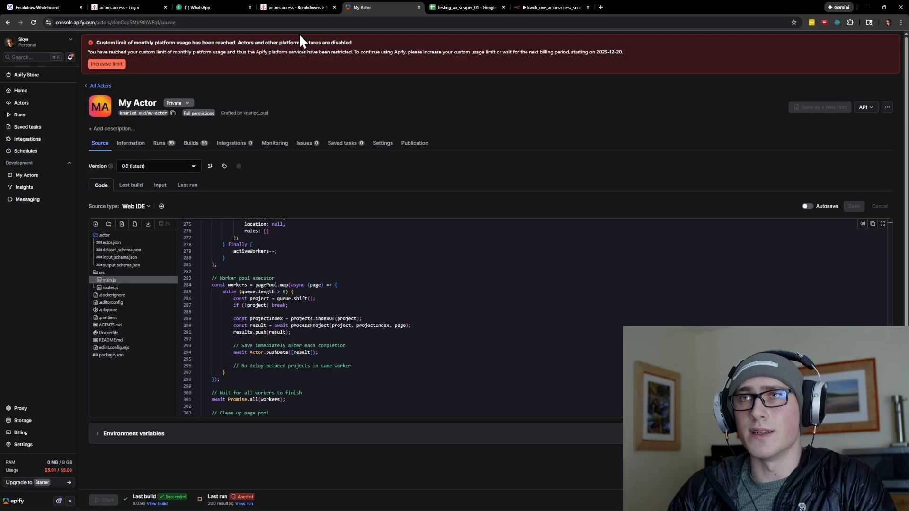
# Switch to the Actors Access breakdown page for TAXCLOUD COMMERCIALS and sign out of the account
pyautogui.click(299, 6)
pyautogui.scroll(5, 436, 220)
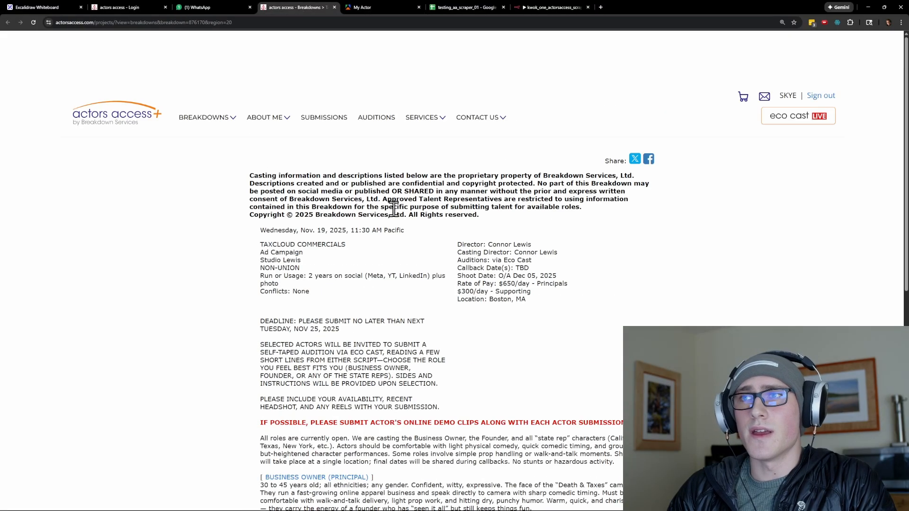
pyautogui.click(821, 97)
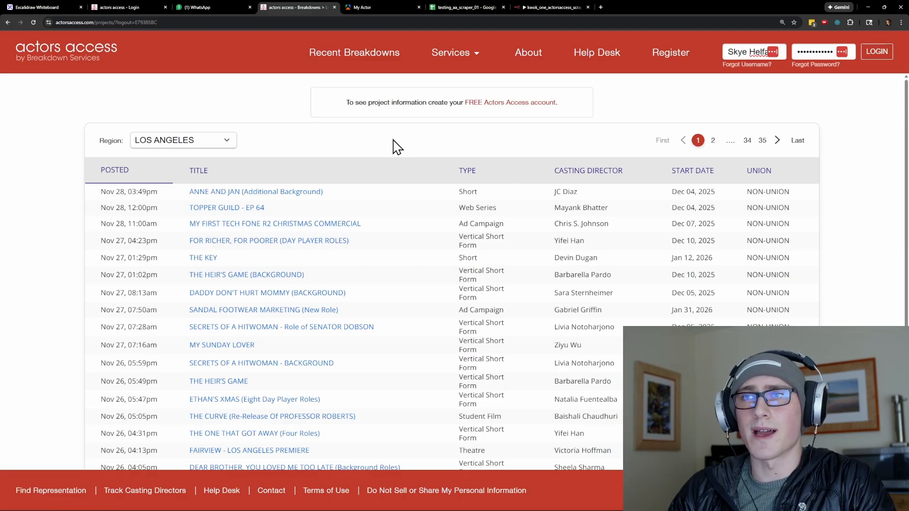
# Set the region of the breakdowns list to NEW YORK and look through the posted projects
pyautogui.click(218, 142)
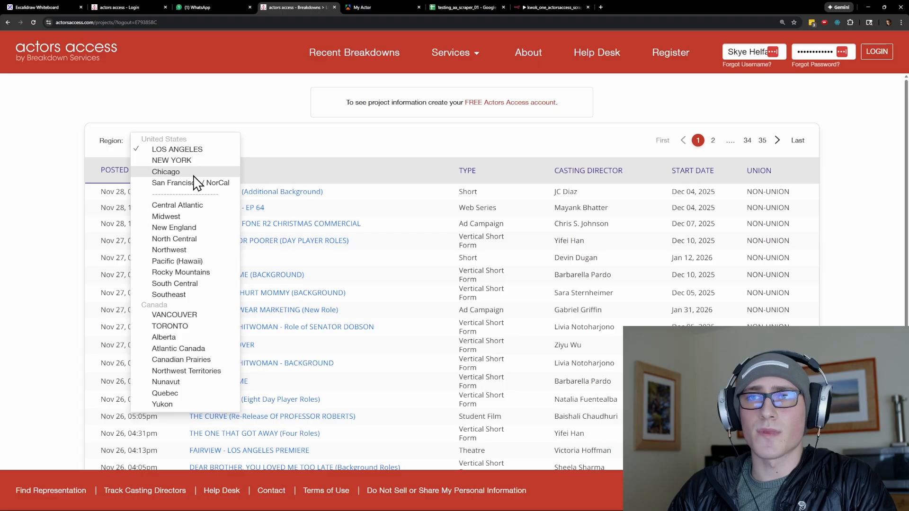
pyautogui.click(196, 160)
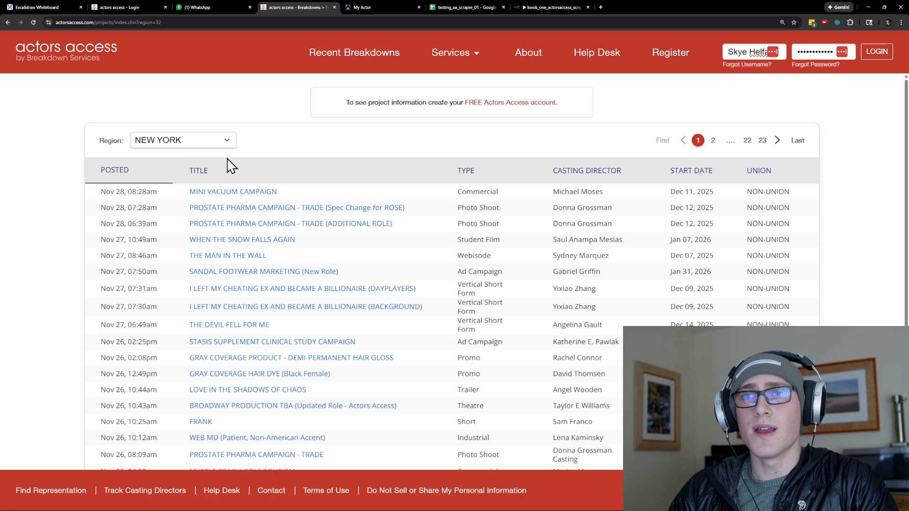
pyautogui.click(207, 145)
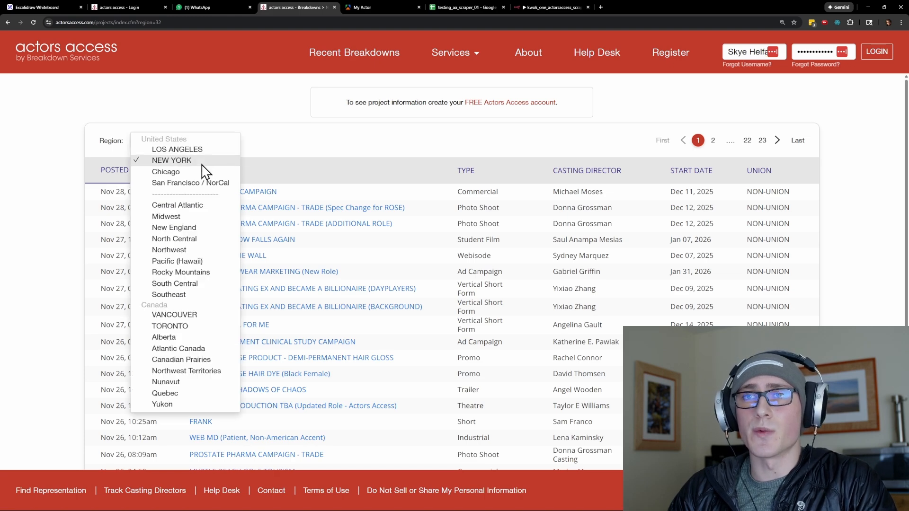
pyautogui.click(315, 152)
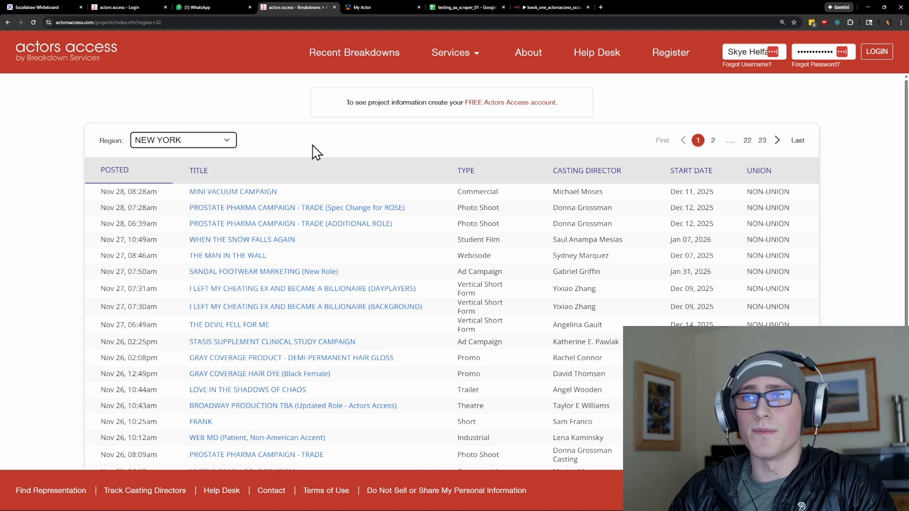
pyautogui.scroll(-4, 314, 149)
pyautogui.scroll(2, 246, 145)
pyautogui.scroll(1, 260, 236)
pyautogui.scroll(-5, 374, 339)
# Return to the Apify actor and review the rest of the main.js code in full screen
pyautogui.click(376, 6)
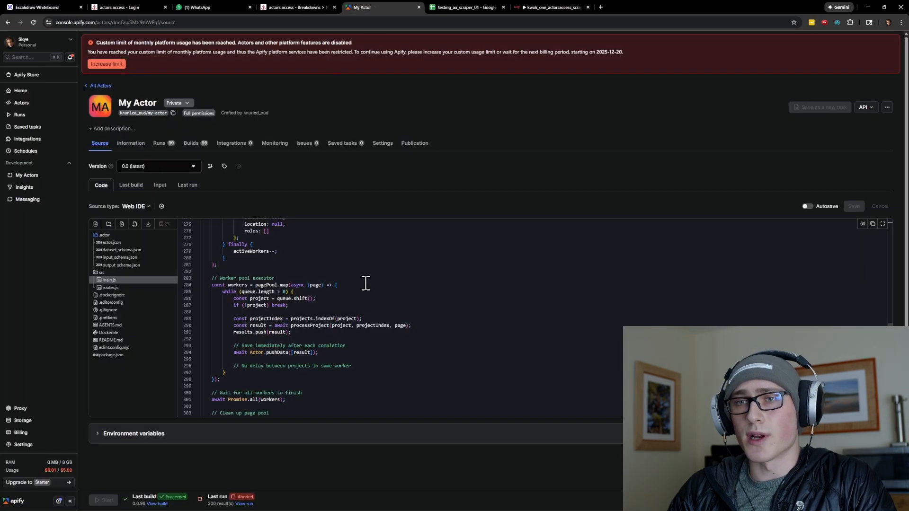
pyautogui.scroll(-10, 365, 284)
pyautogui.click(883, 223)
pyautogui.scroll(-20, 343, 241)
pyautogui.scroll(20, 350, 261)
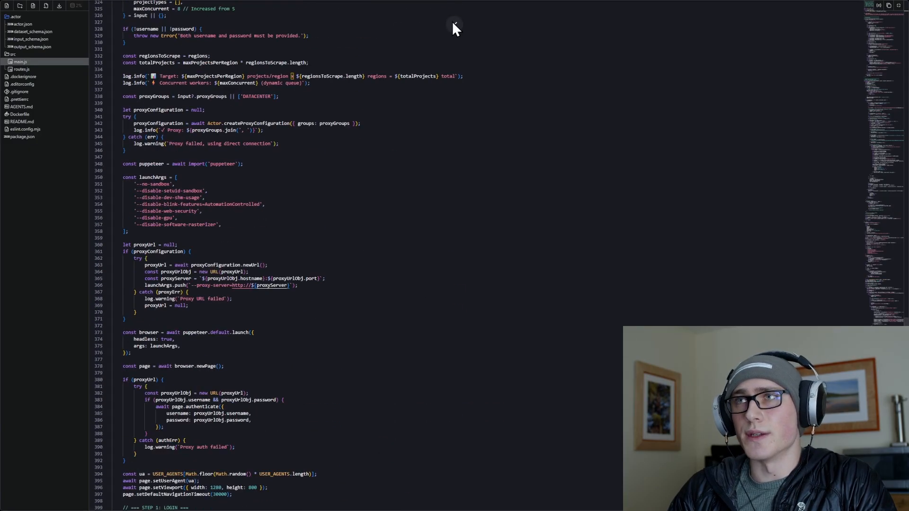
pyautogui.click(455, 24)
# Switch back to Actors Access, open the MINI VACUUM CAMPAIGN project and log in with the saved credentials
pyautogui.click(301, 6)
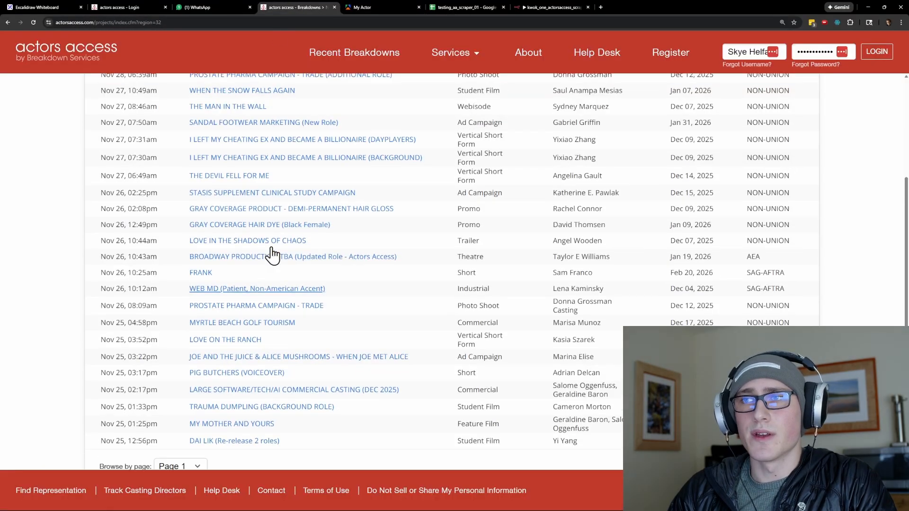
pyautogui.scroll(3, 272, 255)
pyautogui.moveTo(74, 197); pyautogui.dragTo(836, 197)
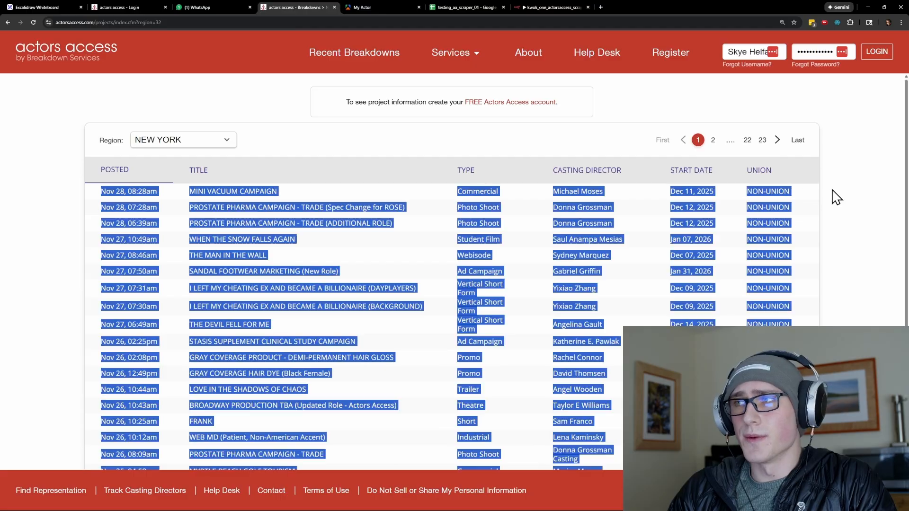
pyautogui.click(216, 192)
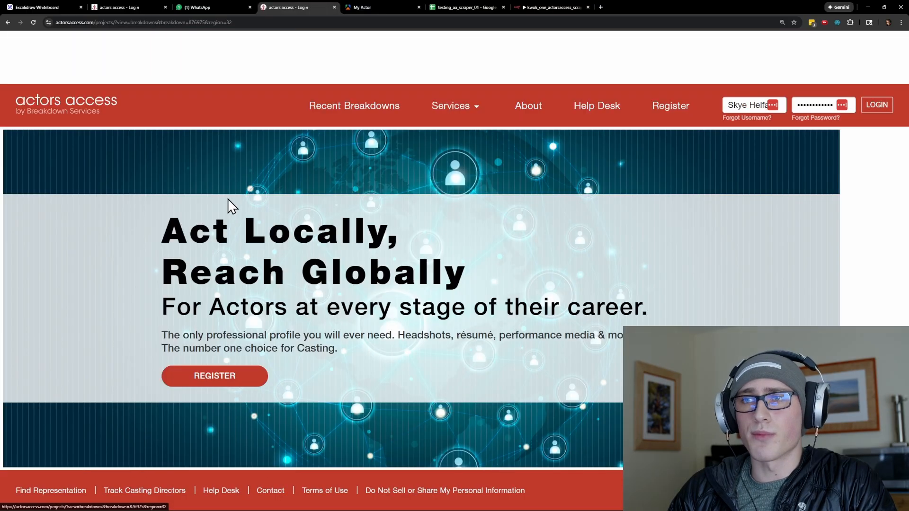
pyautogui.click(877, 105)
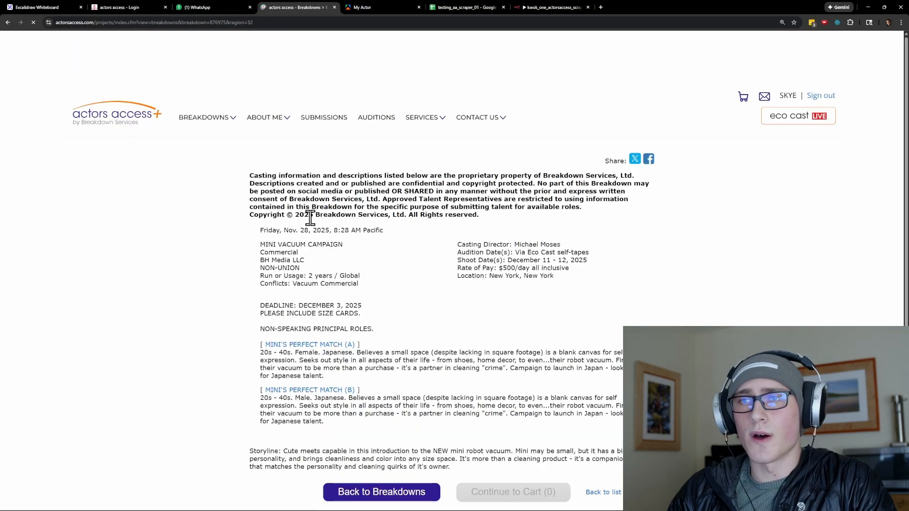
# Look over the MINI VACUUM CAMPAIGN breakdown, covering its project details and role descriptions
pyautogui.scroll(-1, 312, 218)
pyautogui.moveTo(246, 116); pyautogui.dragTo(558, 431)
pyautogui.click(583, 334)
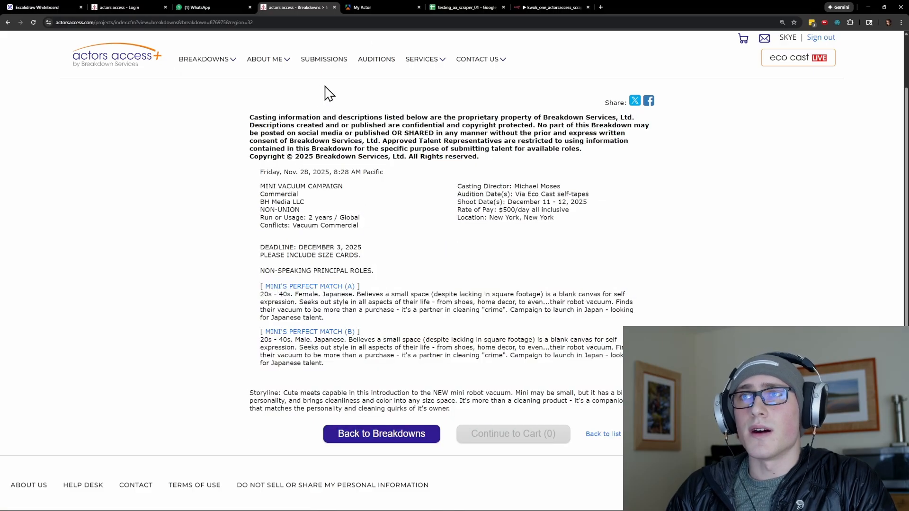
# Switch to the testing_aa_scraper_01 spreadsheet, open the 650_roles sheet and examine the first project records and their columns
pyautogui.click(456, 5)
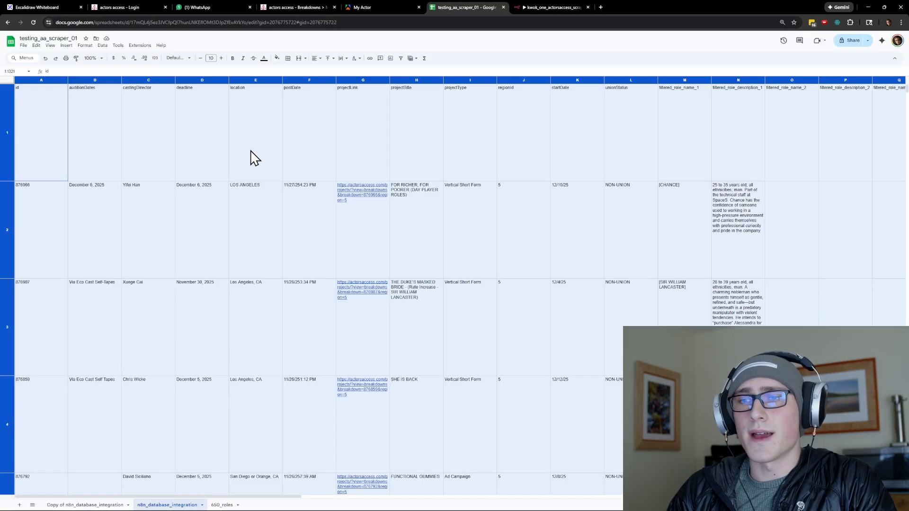
pyautogui.click(220, 506)
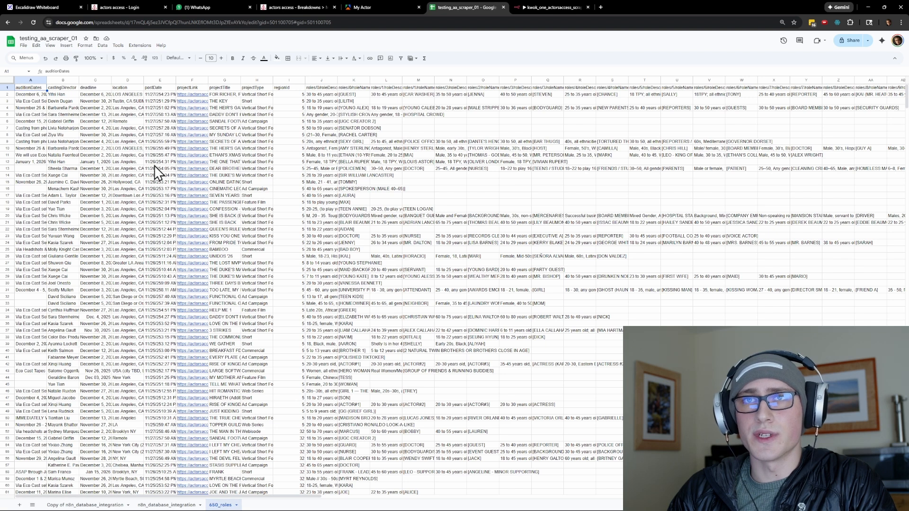
pyautogui.click(40, 94)
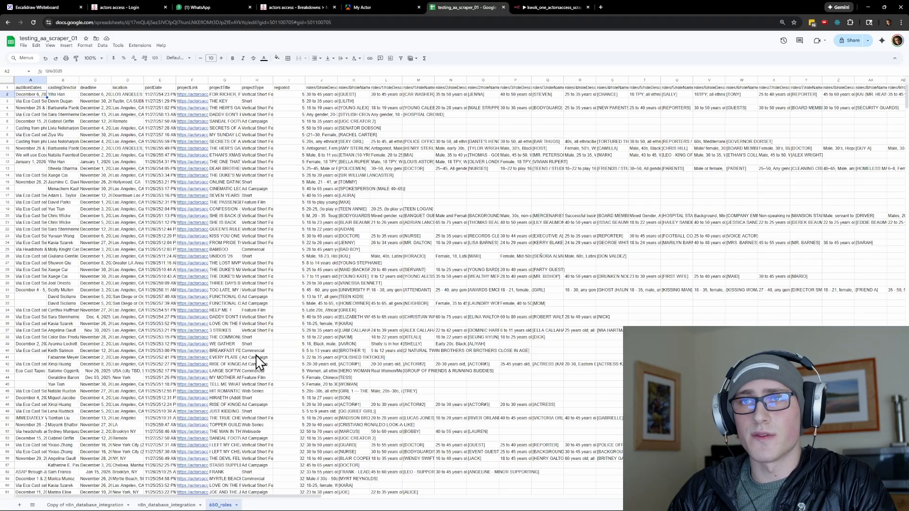
pyautogui.press('Right')
pyautogui.press('Down')
pyautogui.press('Up')
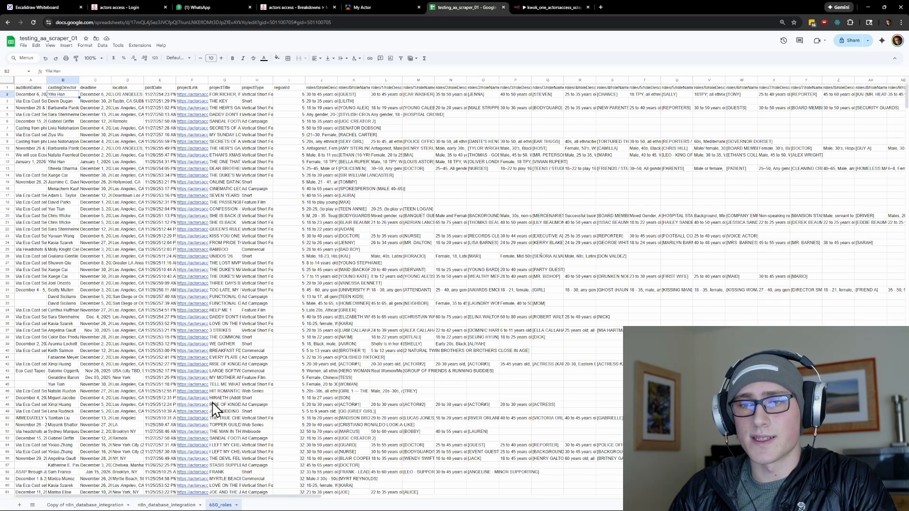
pyautogui.press('Left')
pyautogui.press('Right')
pyautogui.press('Right')
pyautogui.press('Right')
pyautogui.press('Right')
pyautogui.press('Right')
pyautogui.press('Right')
pyautogui.press('Right')
pyautogui.press('Right')
pyautogui.press('Right')
pyautogui.press('Right')
pyautogui.press('Right')
pyautogui.press('Right')
pyautogui.press('Down')
pyautogui.press('Left')
pyautogui.press('Left')
pyautogui.press('Left')
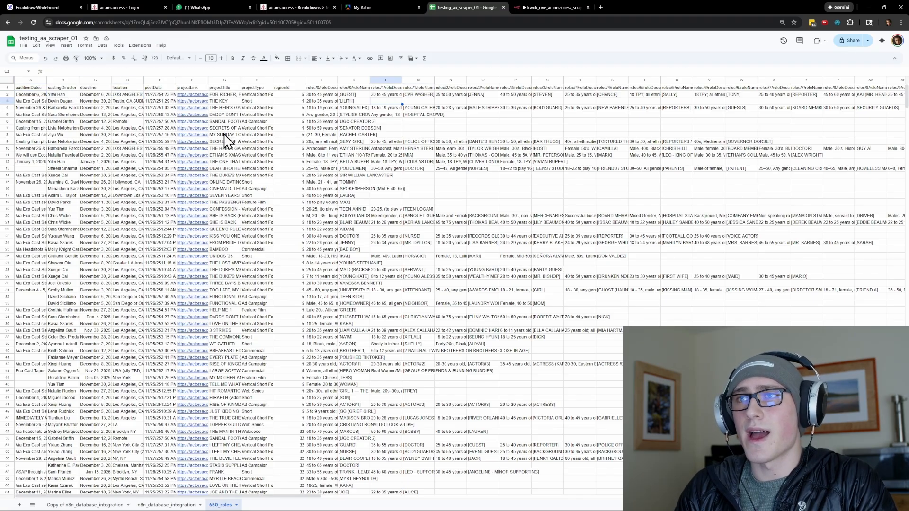
# Examine the role columns of the 650_roles sheet across to the last role fields, check the longest project row and return to column A
pyautogui.press('Up')
pyautogui.press('Right')
pyautogui.press('Right')
pyautogui.press('Right')
pyautogui.press('Right')
pyautogui.press('Right')
pyautogui.press('Right')
pyautogui.press('Right')
pyautogui.press('Right')
pyautogui.press('Right')
pyautogui.press('Right')
pyautogui.press('Right')
pyautogui.press('Right')
pyautogui.press('Right')
pyautogui.press('Right')
pyautogui.press('Right')
pyautogui.press('Right')
pyautogui.press('Right')
pyautogui.press('Right')
pyautogui.press('Right')
pyautogui.press('Right')
pyautogui.press('Right')
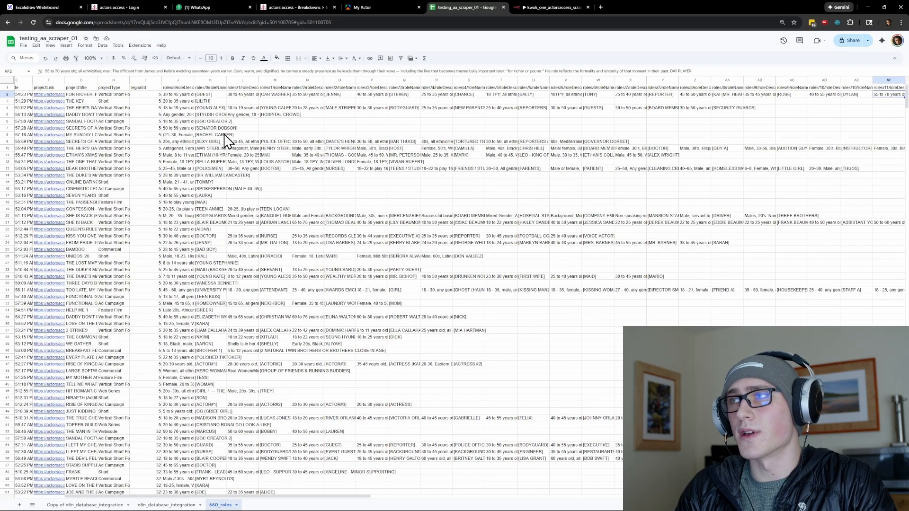
pyautogui.press('Right')
pyautogui.press('Right')
pyautogui.press('Right')
pyautogui.press('Right')
pyautogui.press('Right')
pyautogui.press('Right')
pyautogui.press('Right')
pyautogui.press('Right')
pyautogui.press('Right')
pyautogui.press('Right')
pyautogui.press('Right')
pyautogui.press('Right')
pyautogui.press('Right')
pyautogui.press('Right')
pyautogui.press('Right')
pyautogui.press('Right')
pyautogui.press('Right')
pyautogui.press('Right')
pyautogui.press('Left')
pyautogui.press('Left')
pyautogui.press('Left')
pyautogui.press('Left')
pyautogui.press('Left')
pyautogui.press('Down')
pyautogui.press('Down')
pyautogui.press('Down')
pyautogui.hotkey('ctrl', 'Down')
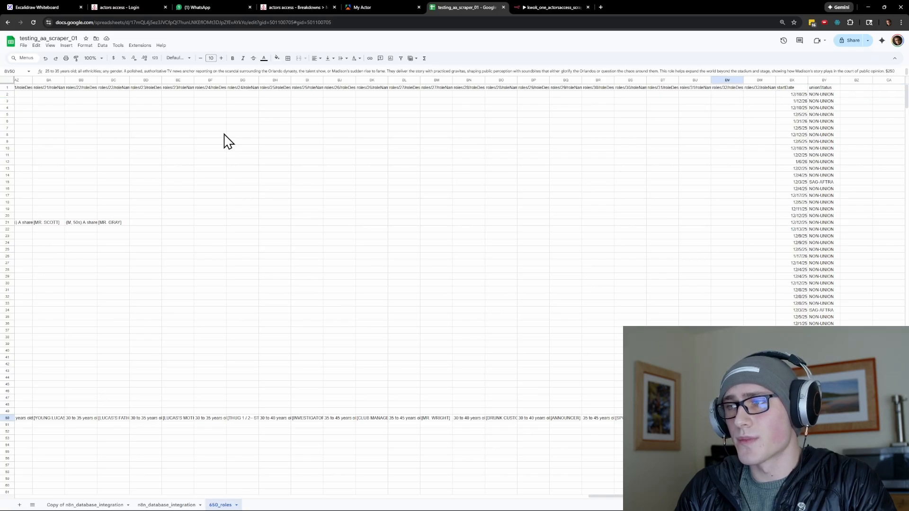
pyautogui.hotkey('ctrl', 'Left')
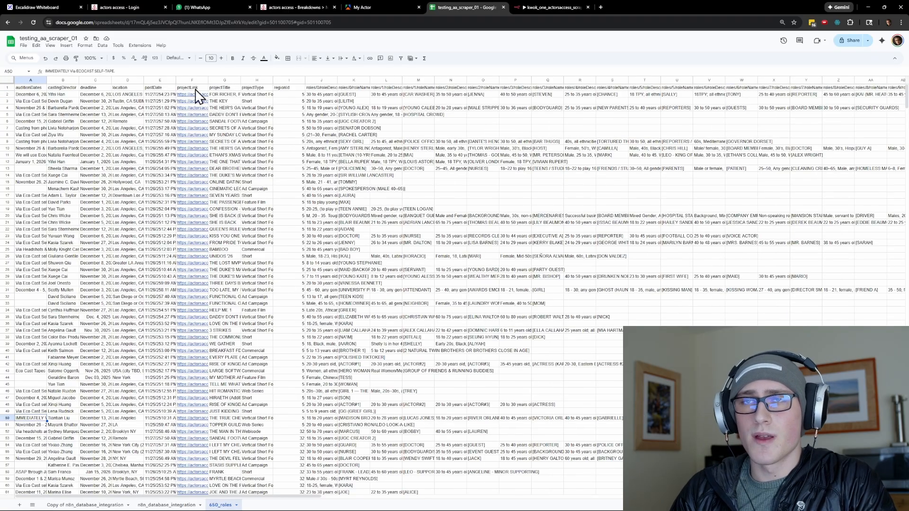
# Inspect the first project's audition date and first role description in row 2
pyautogui.click(37, 94)
pyautogui.click(326, 94)
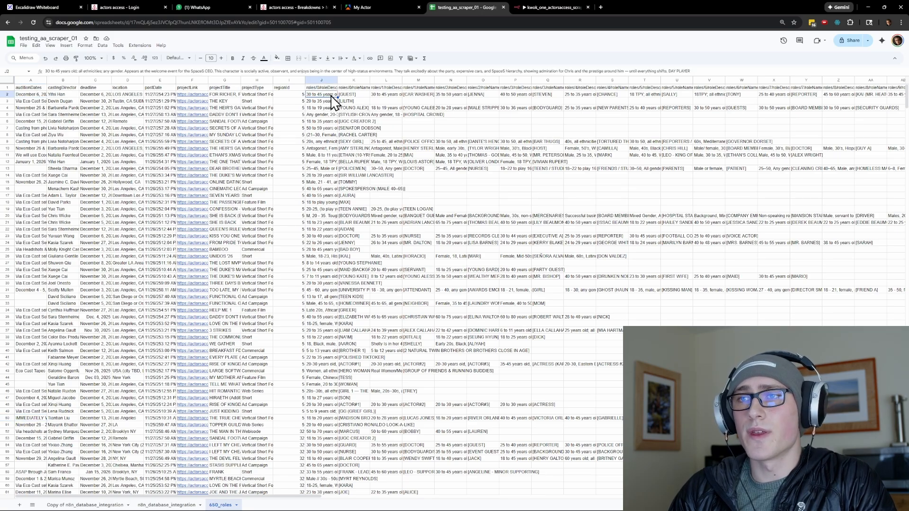
pyautogui.scroll(-2, 326, 129)
# Switch back to the Apify actor's JSON input and highlight the password value
pyautogui.hotkey('ctrl', 'shift', 'Tab')
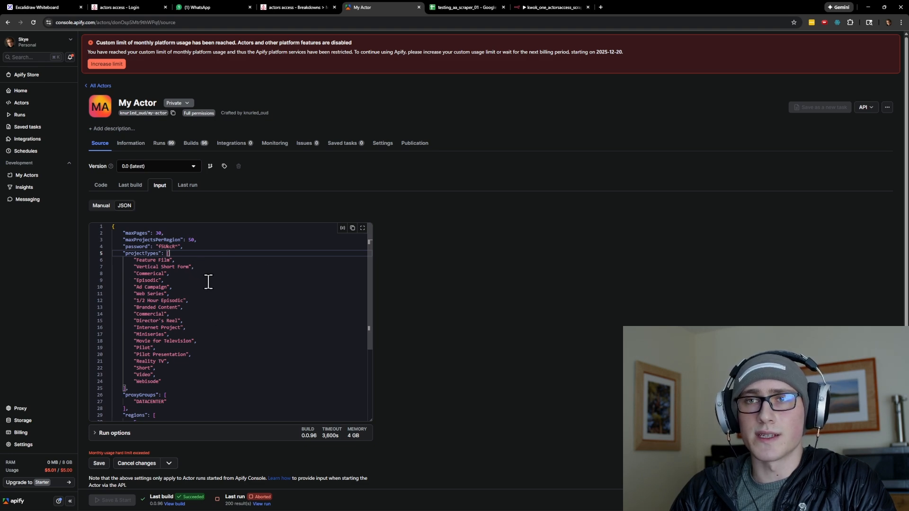
pyautogui.doubleClick(169, 247)
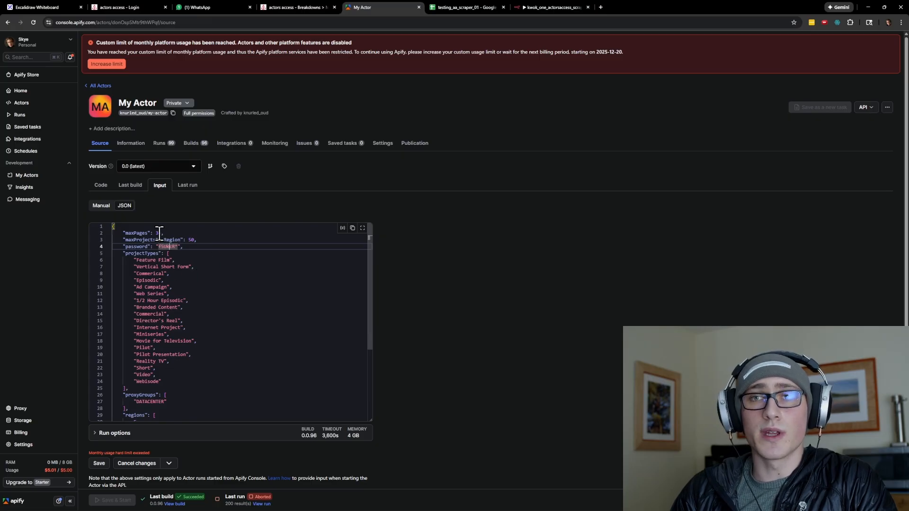
# Highlight the maxProjectsPerRegion value in the JSON input, and switch to Actors Access to show the country list under Breakdowns
pyautogui.click(220, 252)
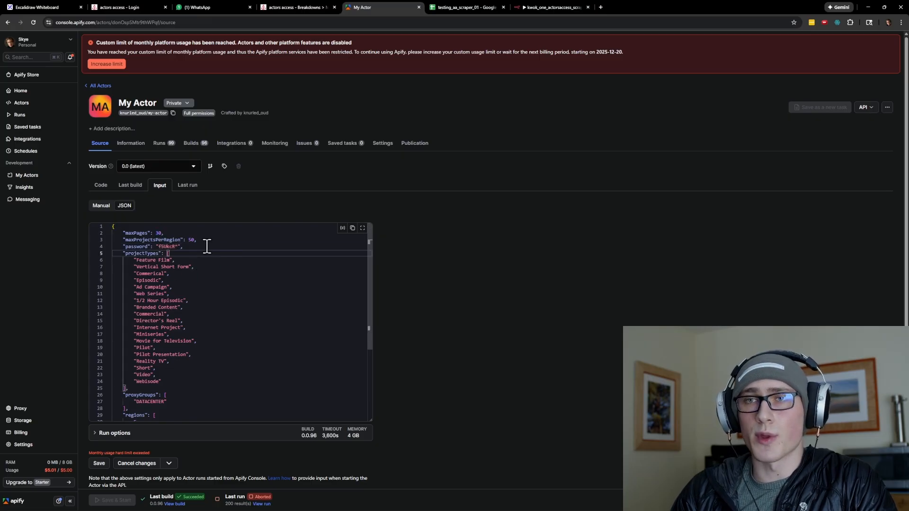
pyautogui.click(191, 240)
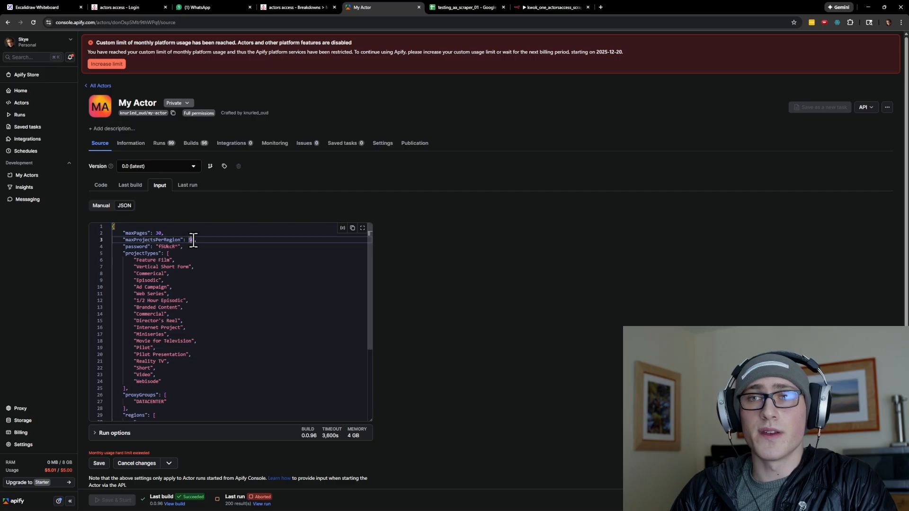
pyautogui.click(297, 6)
pyautogui.moveTo(229, 61)
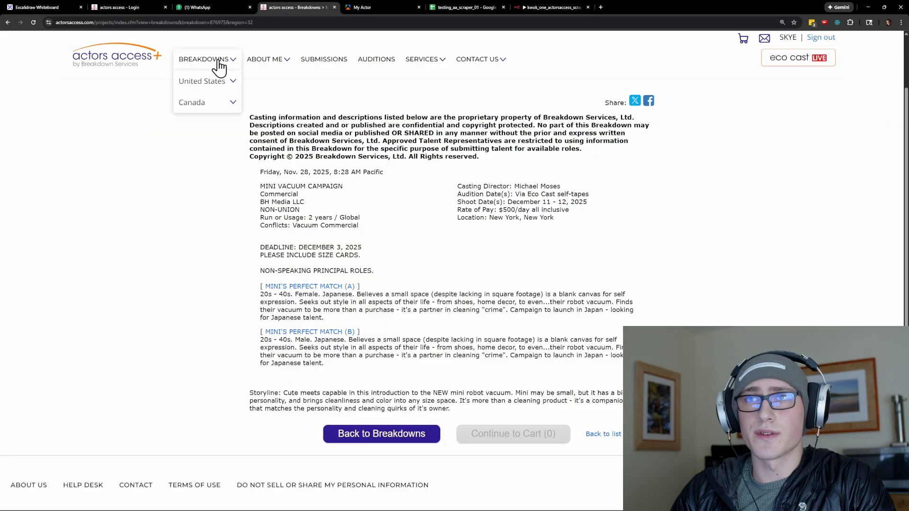
pyautogui.moveTo(221, 84)
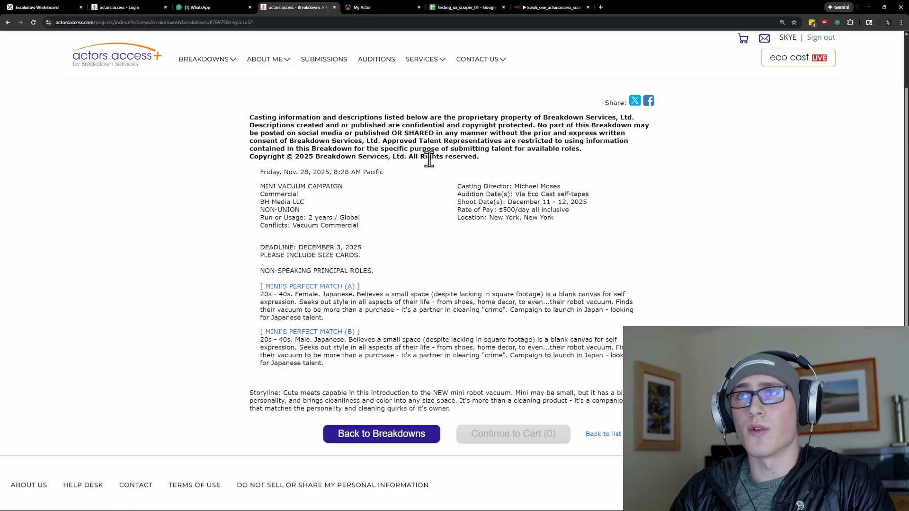
# Return to the Apify actor's JSON input and examine the projectTypes entries from Feature Film to Webisode and the regions list
pyautogui.click(378, 8)
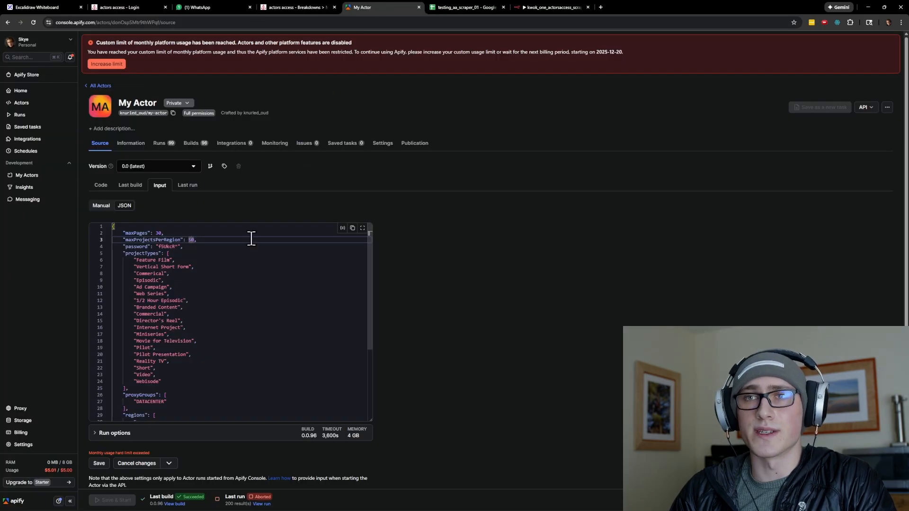
pyautogui.click(209, 247)
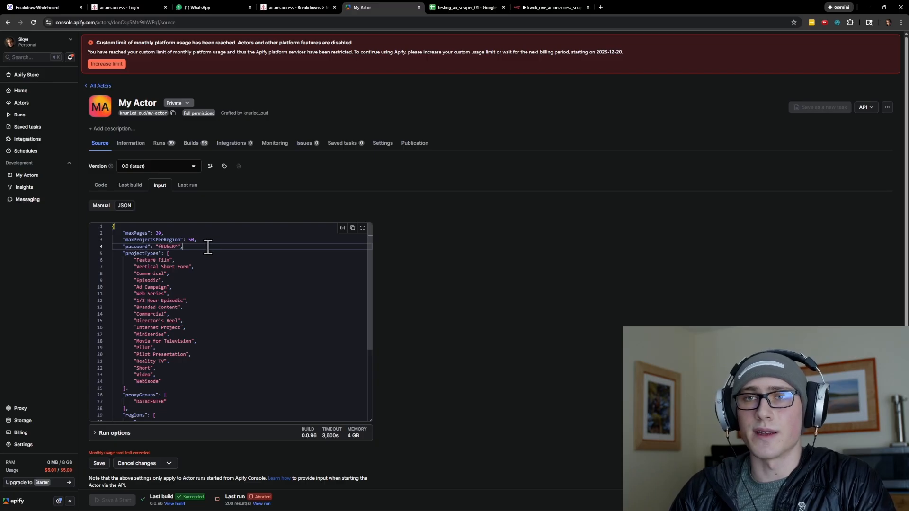
pyautogui.scroll(-1, 208, 246)
pyautogui.scroll(1, 209, 247)
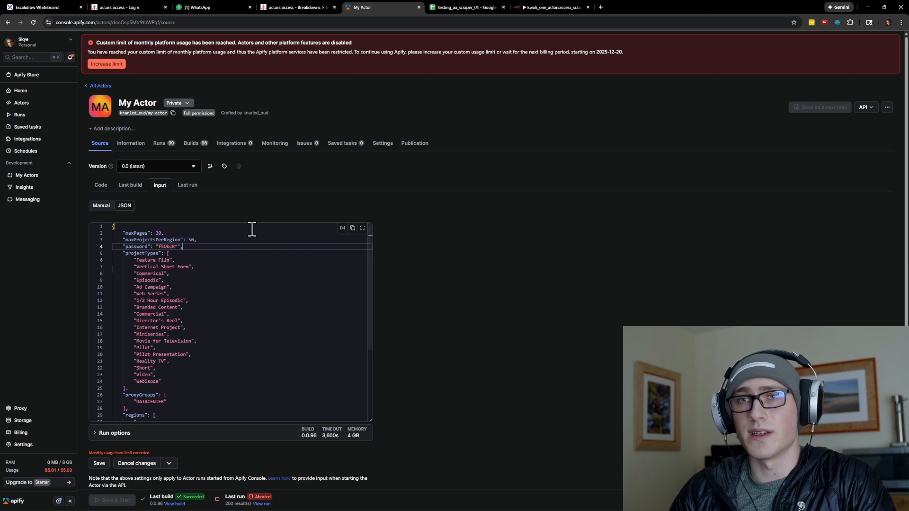
pyautogui.click(207, 268)
pyautogui.click(174, 355)
pyautogui.moveTo(123, 261); pyautogui.dragTo(197, 381)
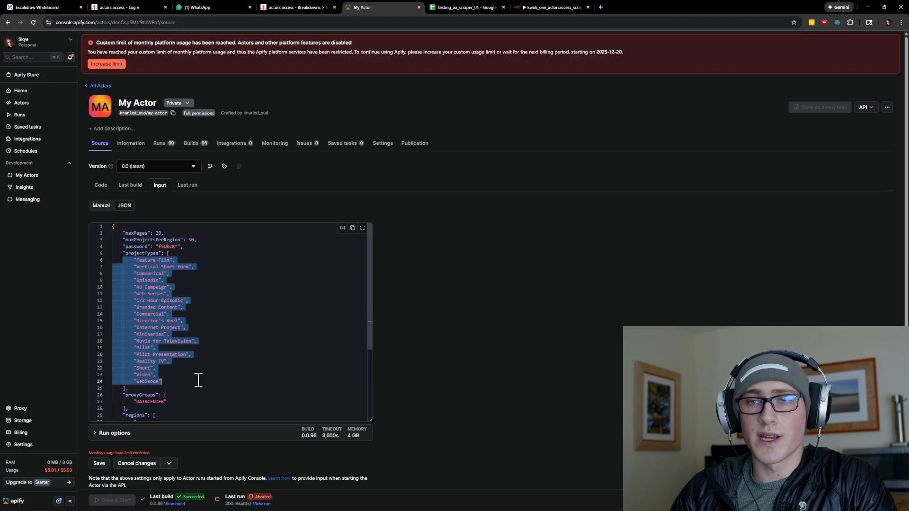
pyautogui.click(197, 380)
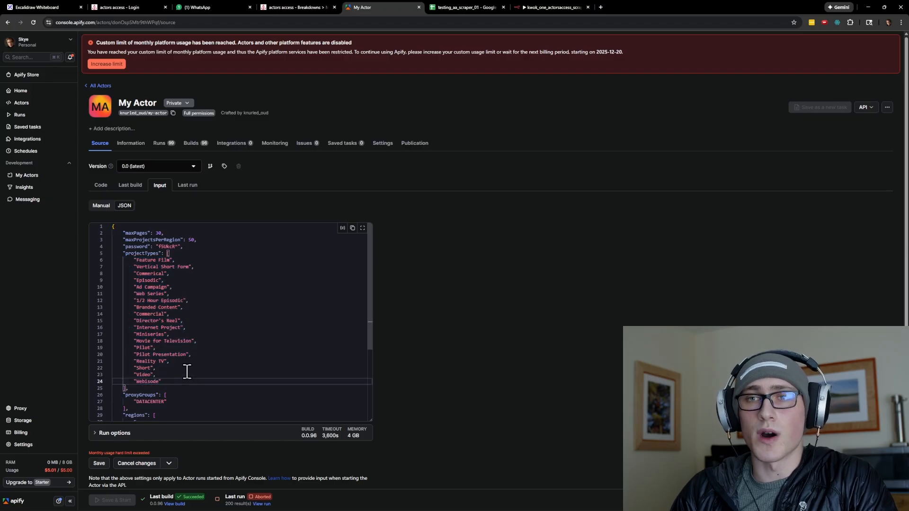
pyautogui.moveTo(181, 377); pyautogui.dragTo(119, 273)
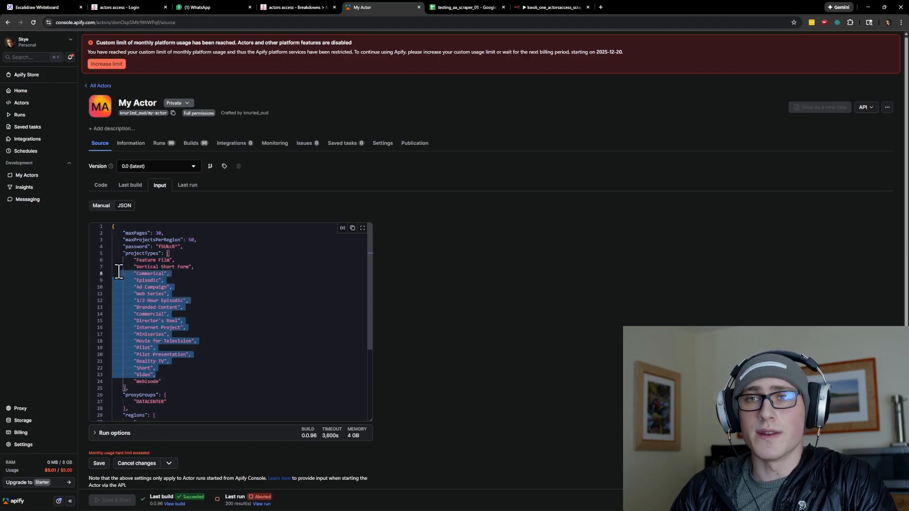
pyautogui.click(153, 280)
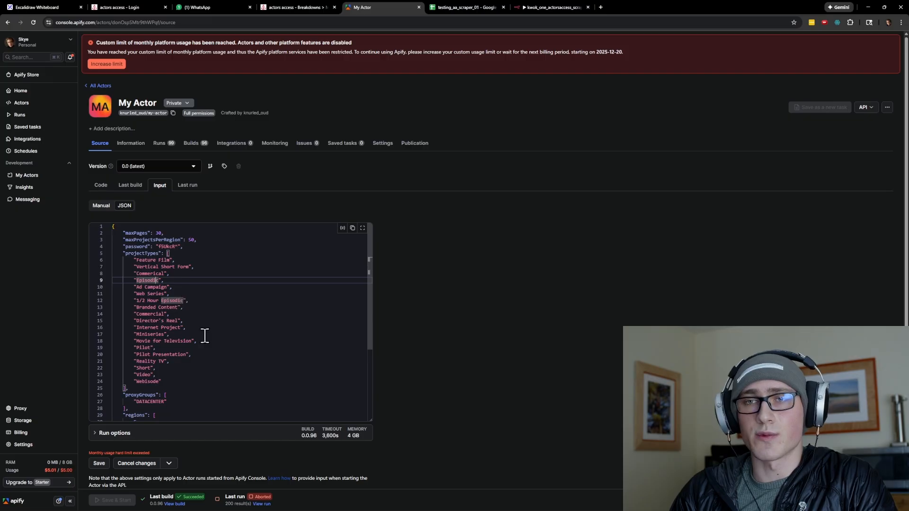
pyautogui.scroll(-5, 186, 304)
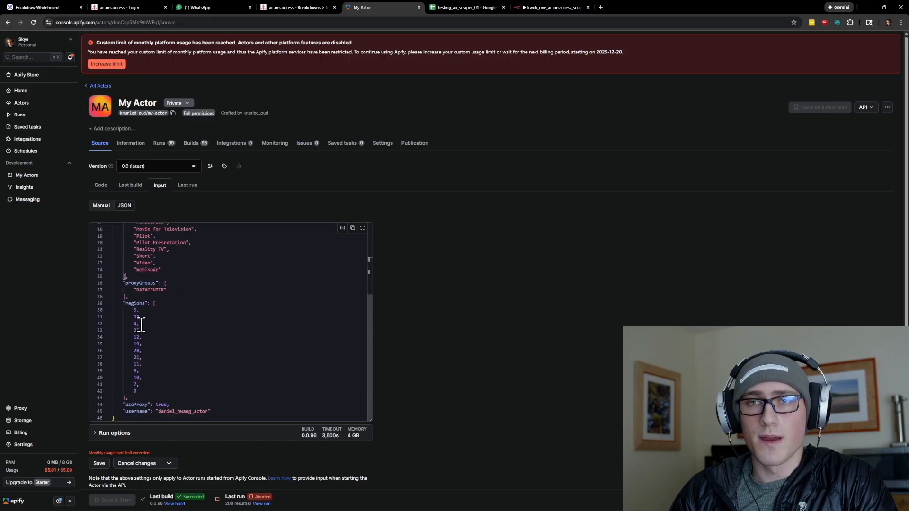
# Show the Apify actor's source code and its run history, and switch to the Excalidraw problem and solution diagram
pyautogui.hotkey('ctrl', 'Tab')
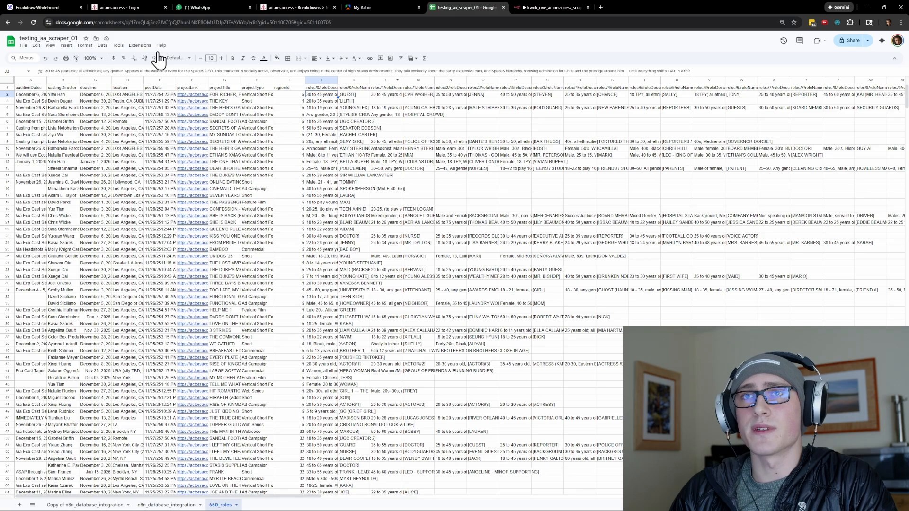
pyautogui.click(32, 4)
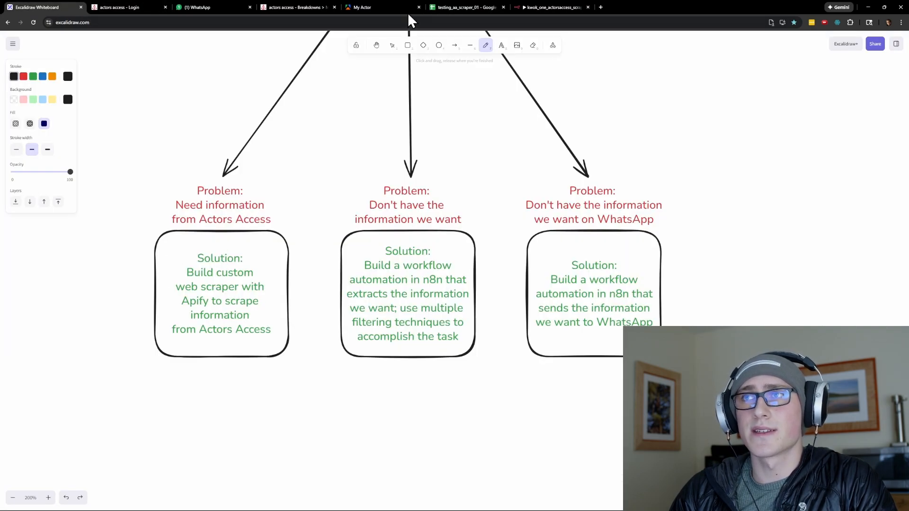
pyautogui.click(363, 8)
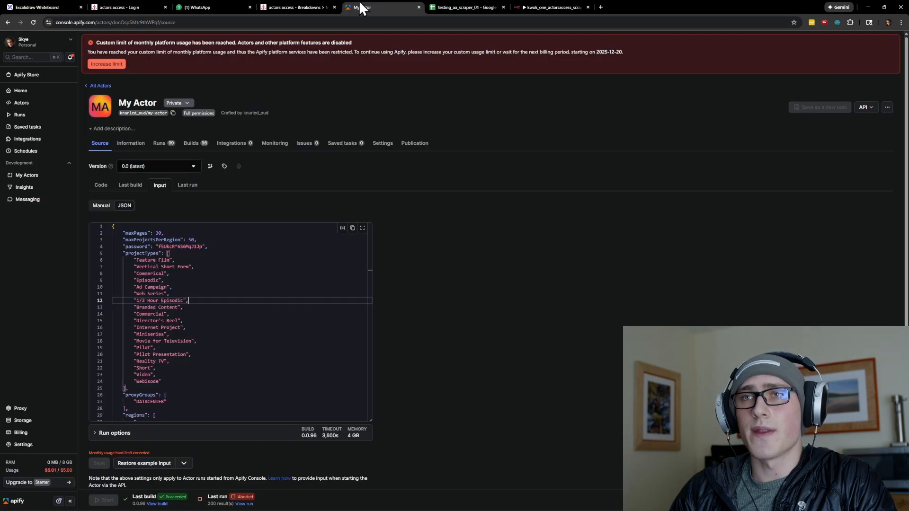
pyautogui.click(103, 185)
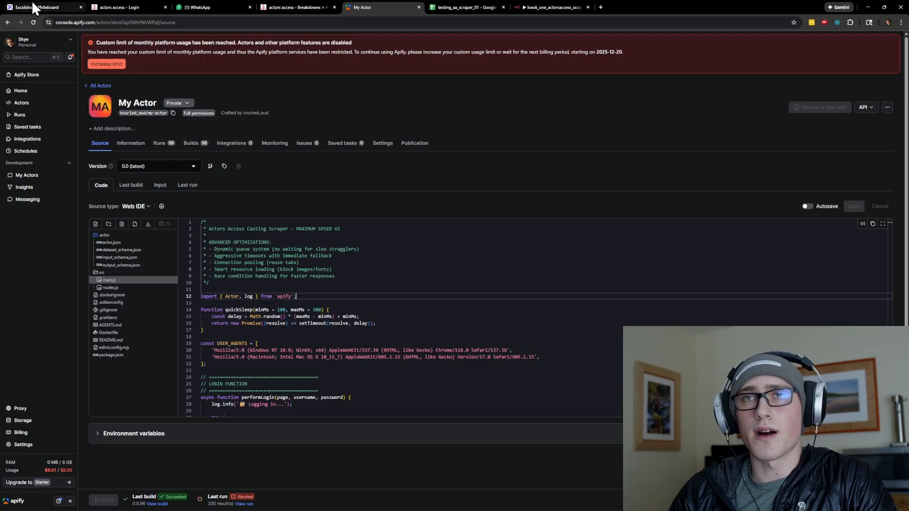
pyautogui.click(159, 144)
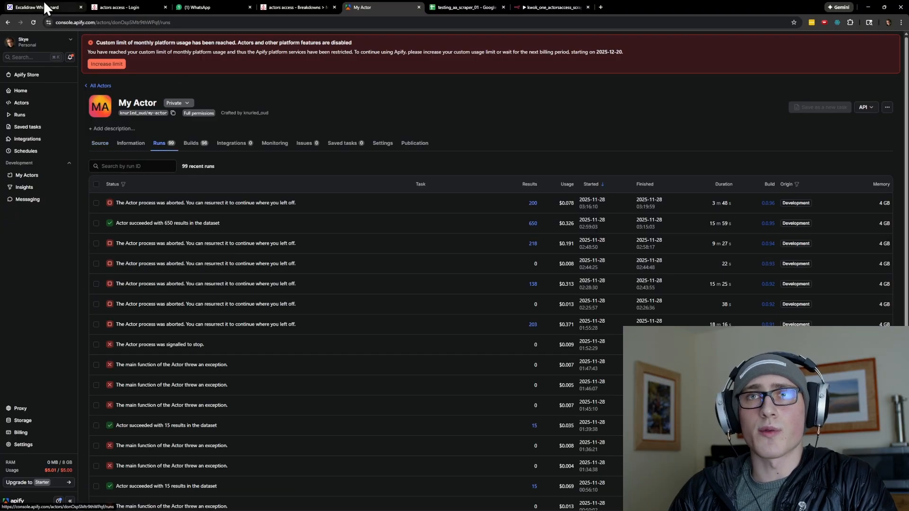
pyautogui.click(44, 3)
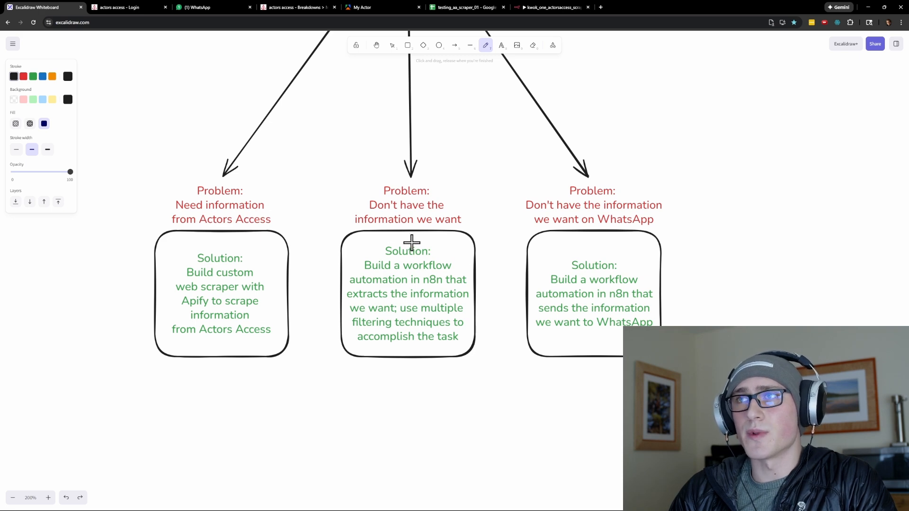
# Switch to the testing_aa_scraper_01 spreadsheet and inspect the first role descriptions in rows 7, 9 and 2
pyautogui.click(462, 7)
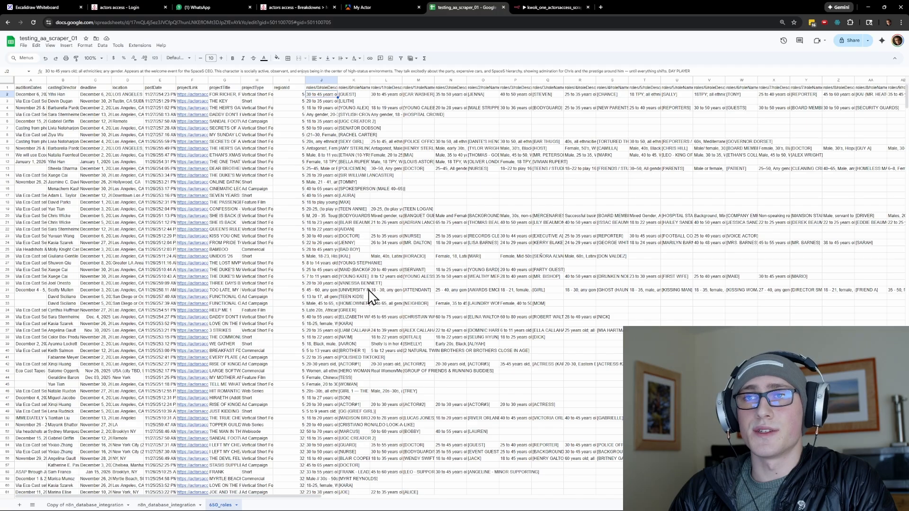
pyautogui.click(327, 128)
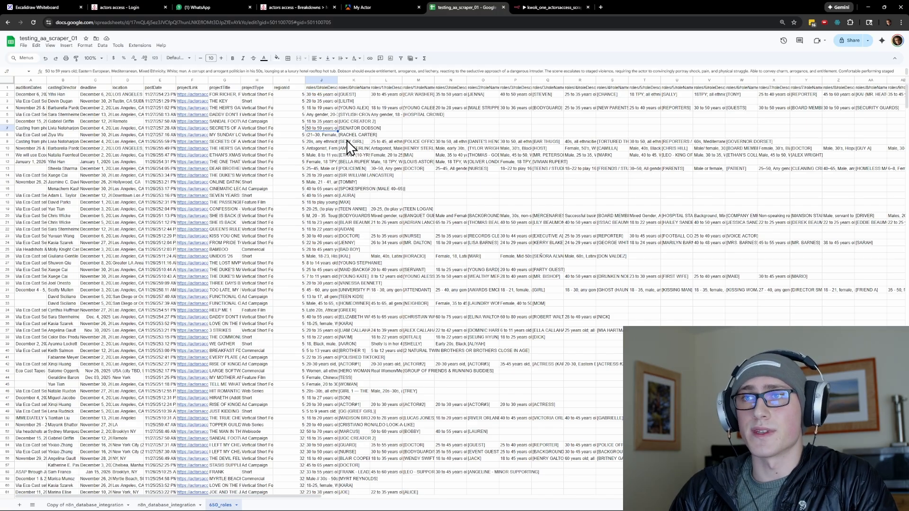
pyautogui.click(322, 143)
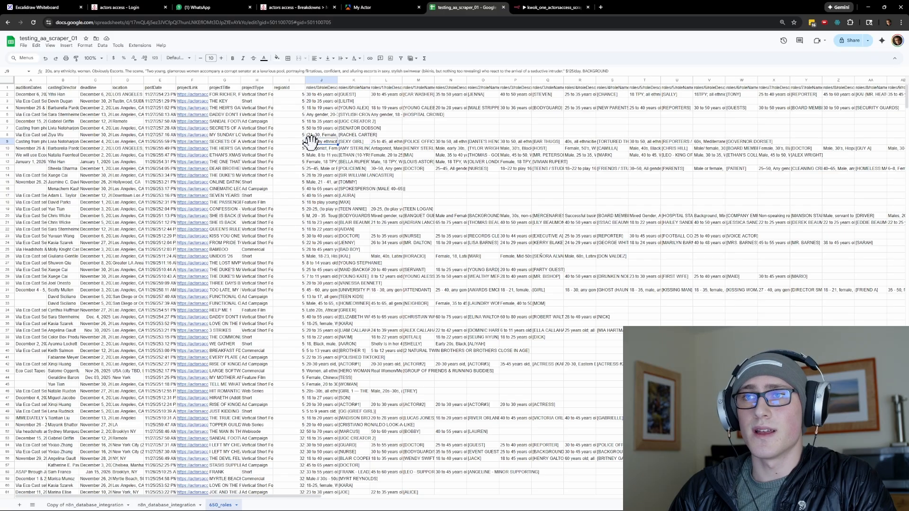
pyautogui.click(330, 96)
# Look through the role columns and project rows of the 650_roles sheet, and inspect the first role descriptions in rows 7 and 5
pyautogui.hscroll(5, 376, 168)
pyautogui.scroll(-20, 374, 185)
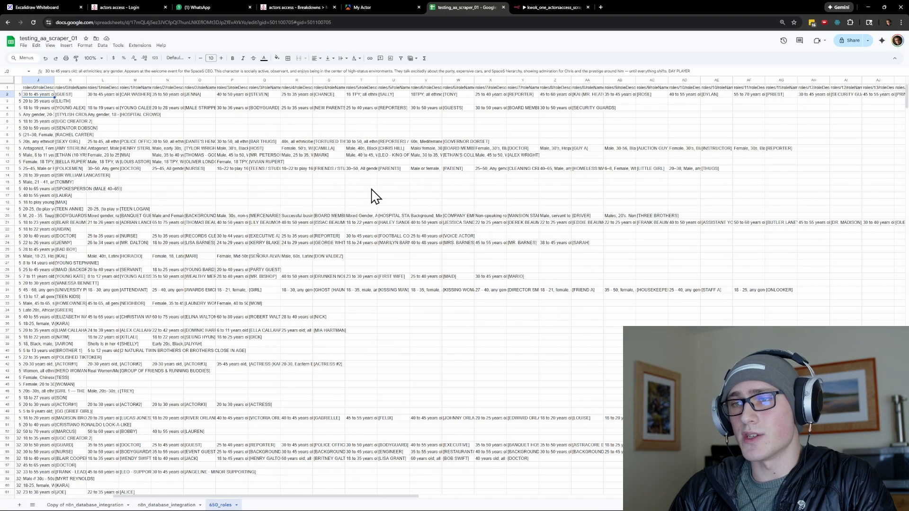
pyautogui.hscroll(-5, 374, 198)
pyautogui.scroll(20, 375, 194)
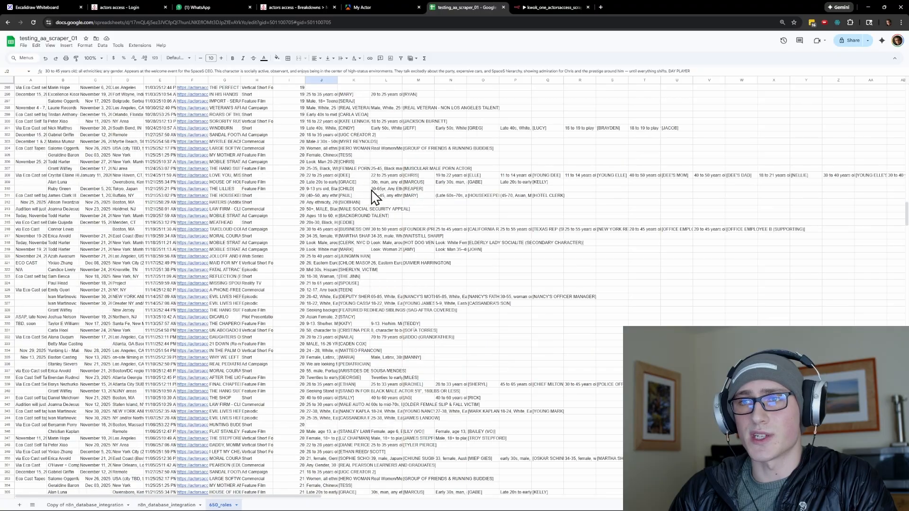
pyautogui.scroll(7, 344, 199)
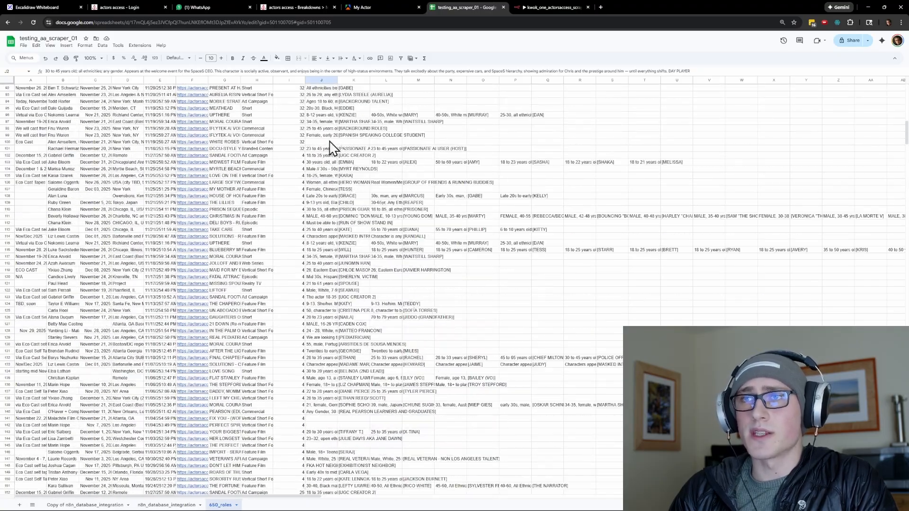
pyautogui.click(318, 183)
pyautogui.scroll(8, 318, 181)
pyautogui.scroll(10, 318, 185)
pyautogui.click(325, 128)
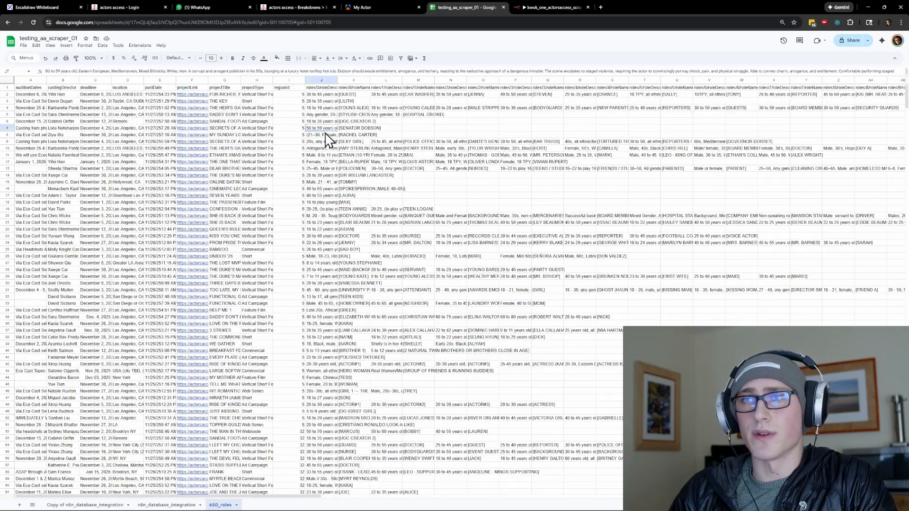
pyautogui.click(323, 116)
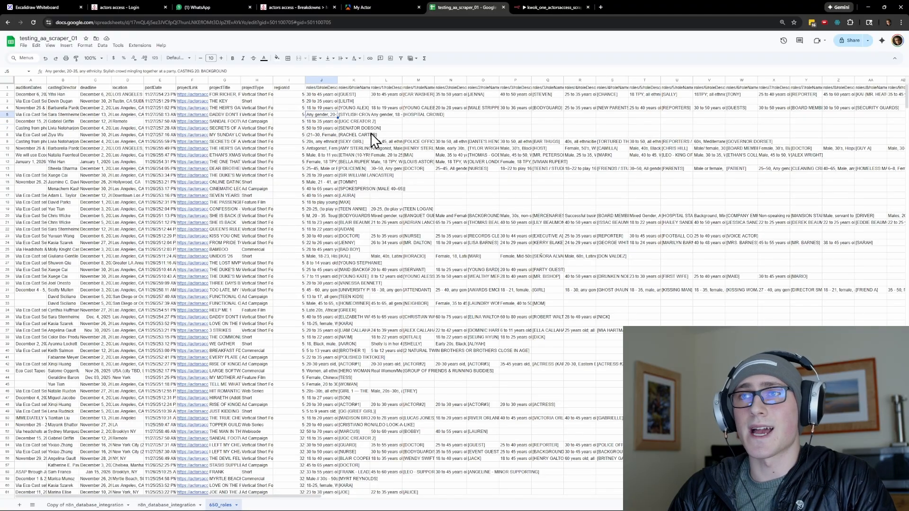
# Check the whiteboard's n8n filtering solution and outline the matching lower node chain in the kwok_one_actorsaccess_scraper workflow
pyautogui.click(546, 7)
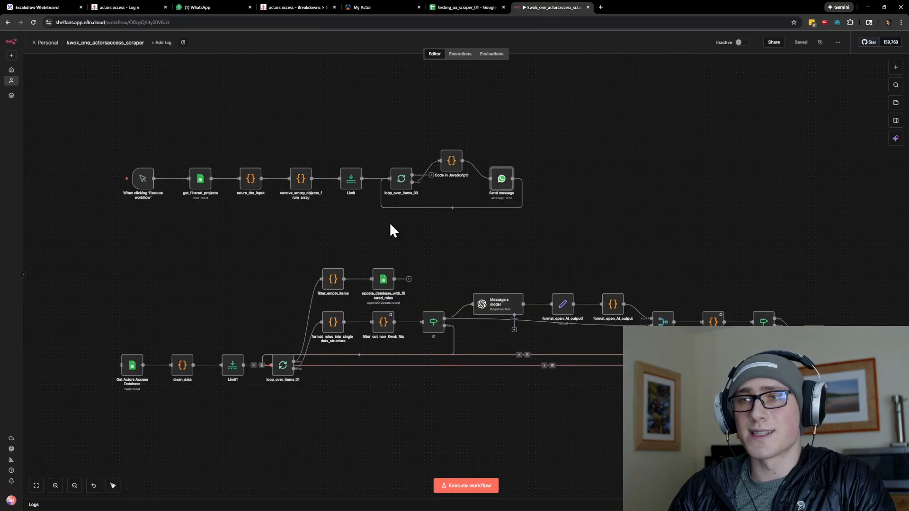
pyautogui.click(71, 8)
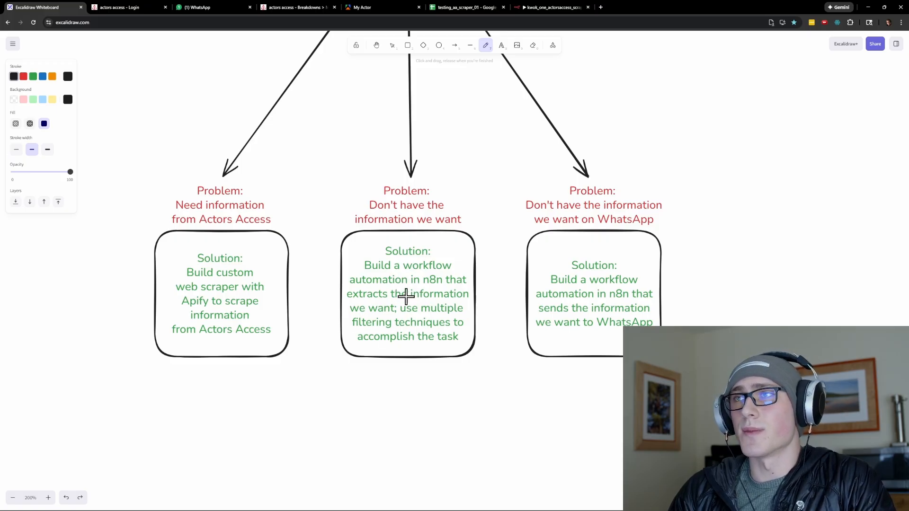
pyautogui.click(545, 7)
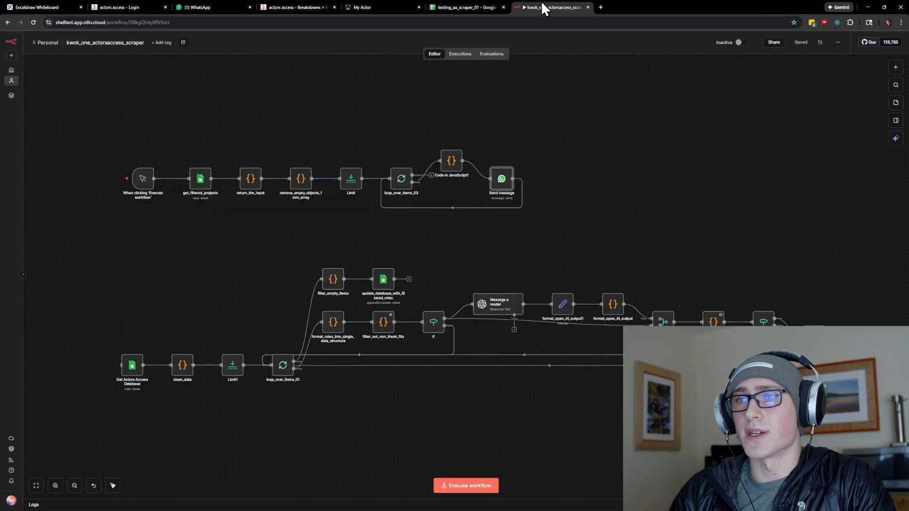
pyautogui.moveTo(231, 307); pyautogui.dragTo(811, 430)
pyautogui.click(810, 429)
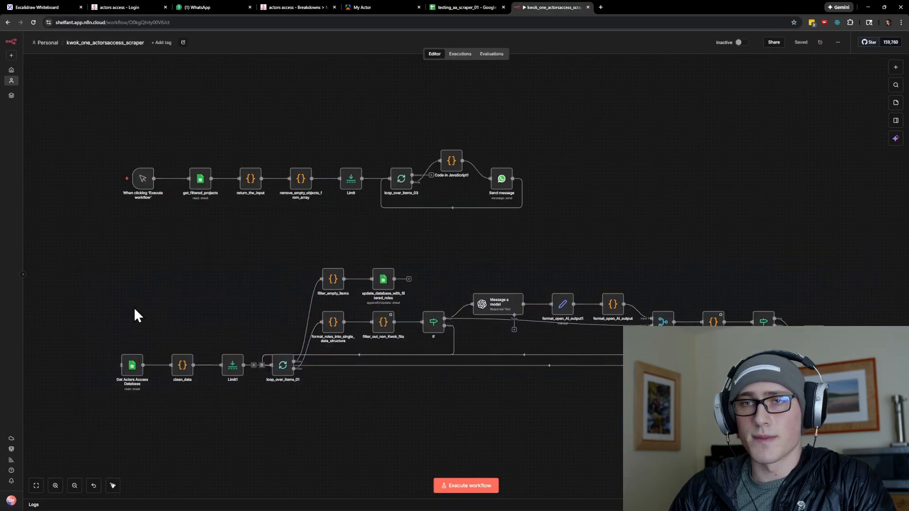
pyautogui.moveTo(182, 293); pyautogui.dragTo(855, 393)
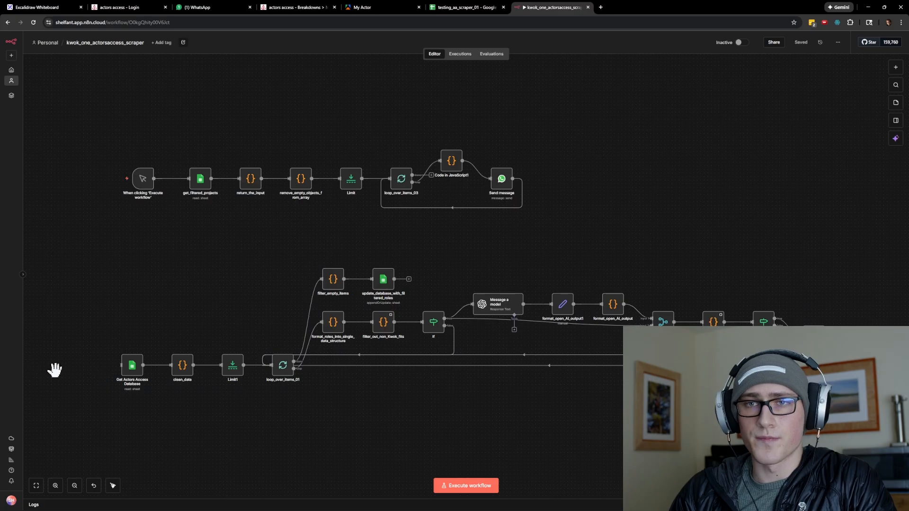
# Examine the lower workflow's nodes from Get Actors Access Database through loop_over_items_01 and the If node to Message a model
pyautogui.scroll(5, 171, 376)
pyautogui.moveTo(144, 299); pyautogui.dragTo(229, 266)
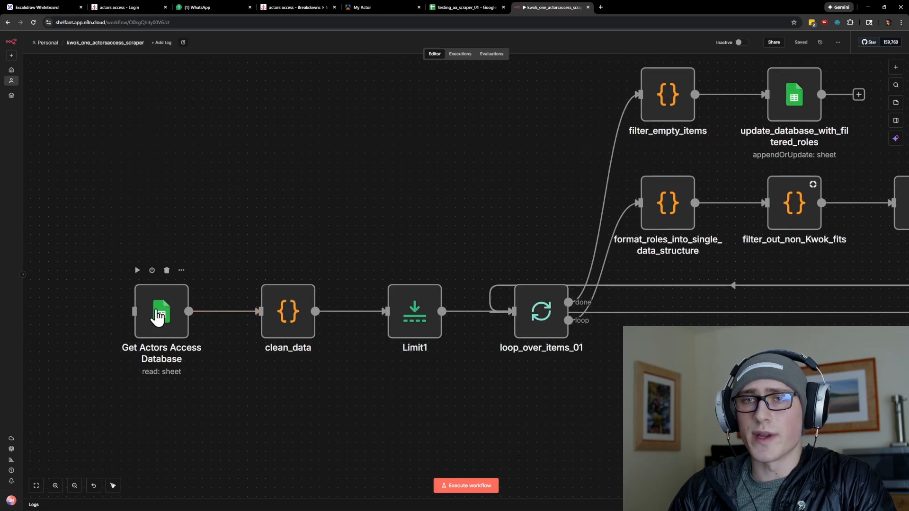
pyautogui.moveTo(312, 396); pyautogui.dragTo(238, 397)
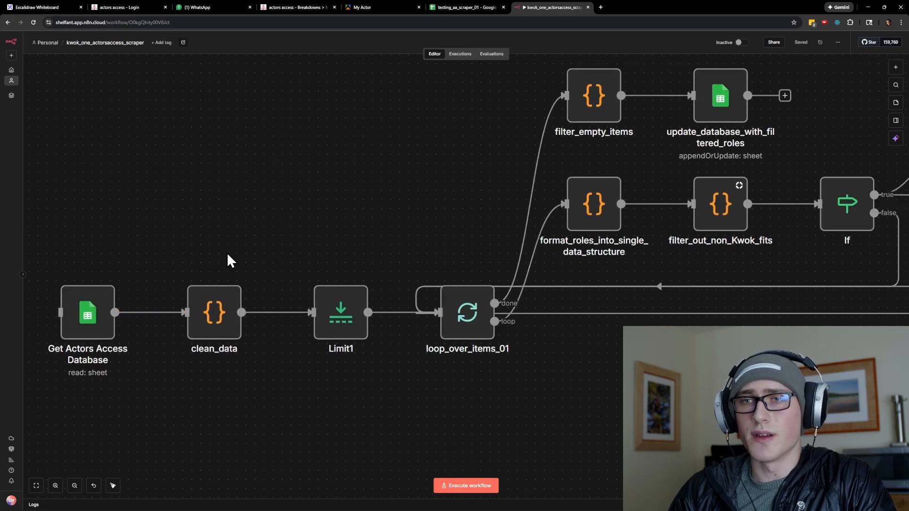
pyautogui.moveTo(409, 378); pyautogui.dragTo(261, 387)
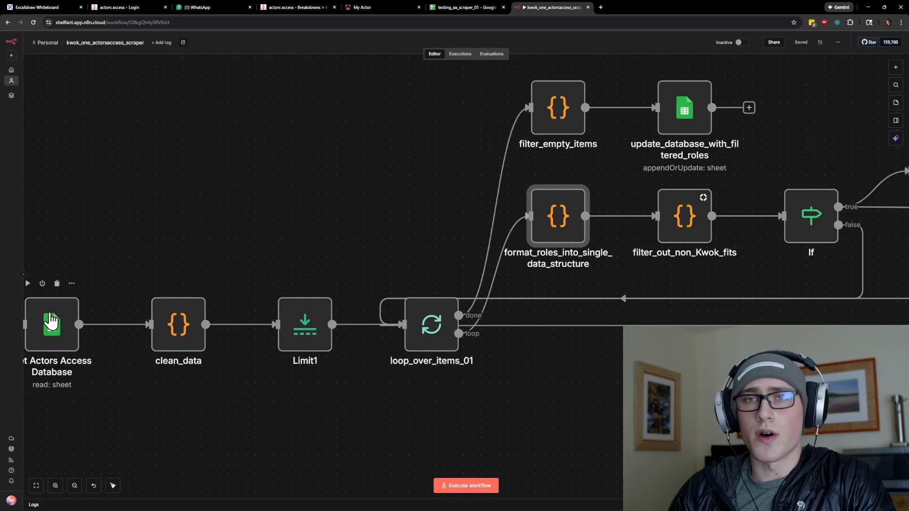
pyautogui.moveTo(644, 372); pyautogui.dragTo(404, 370)
pyautogui.hscroll(3, 329, 380)
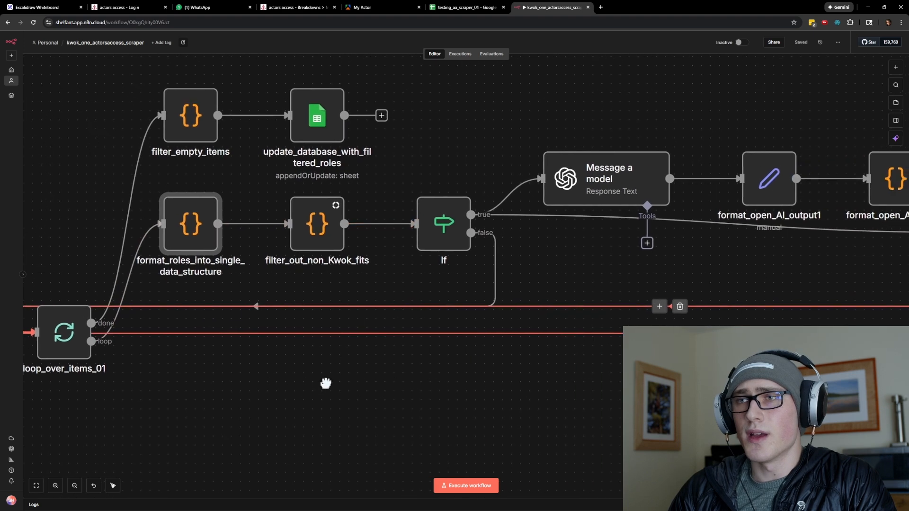
# Open the filter_out_non_Kwok_fits node and look back through its JavaScript from the default case to the earlier exclusion rules
pyautogui.doubleClick(314, 222)
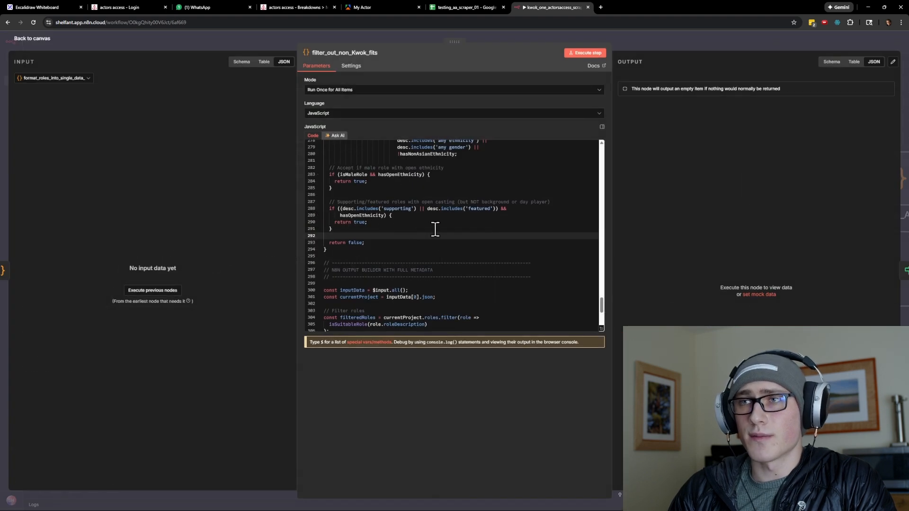
pyautogui.click(406, 243)
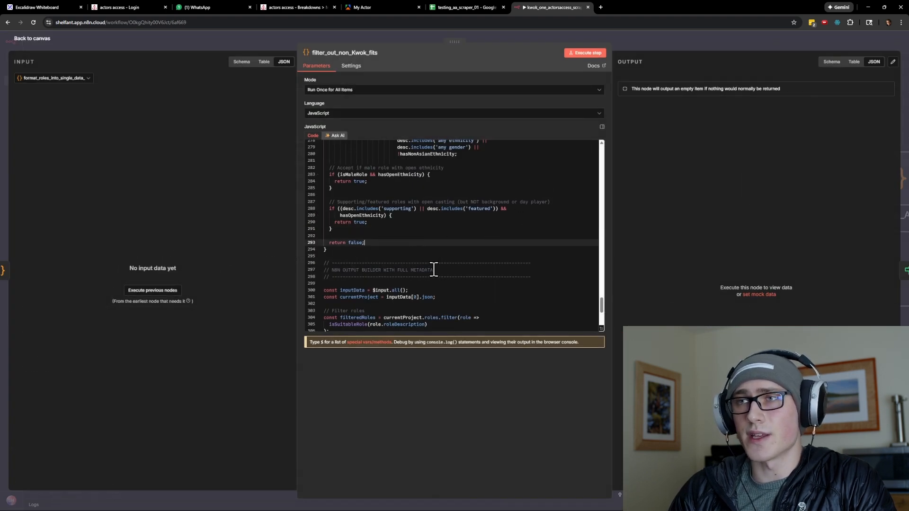
pyautogui.scroll(8, 433, 269)
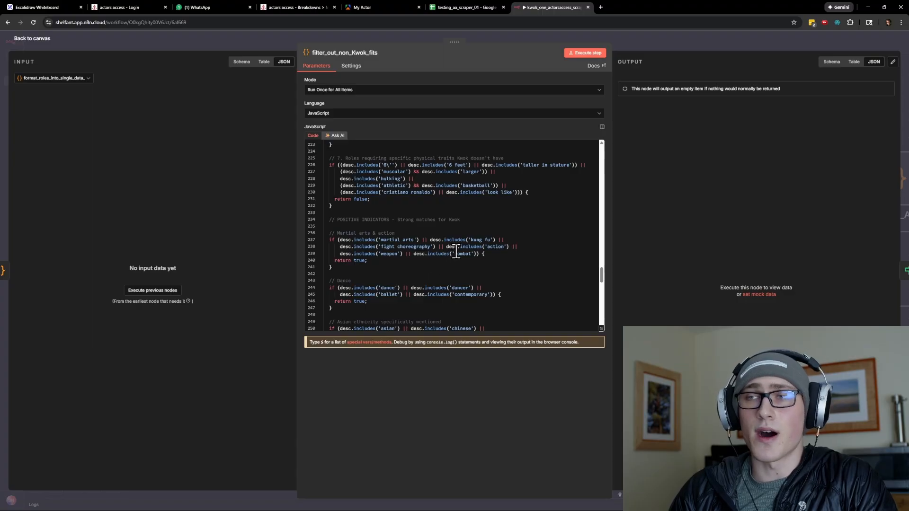
pyautogui.scroll(8, 457, 251)
# Search the web for "kwok one" in a new tab and open the actor's official website, kwokone.com
pyautogui.hotkey('ctrl', 't')
pyautogui.write('kwok one')
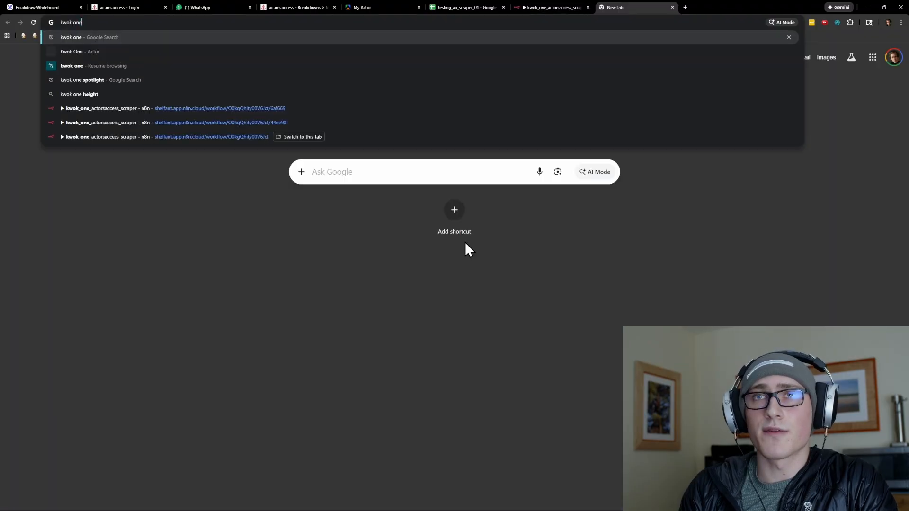
pyautogui.press('Return')
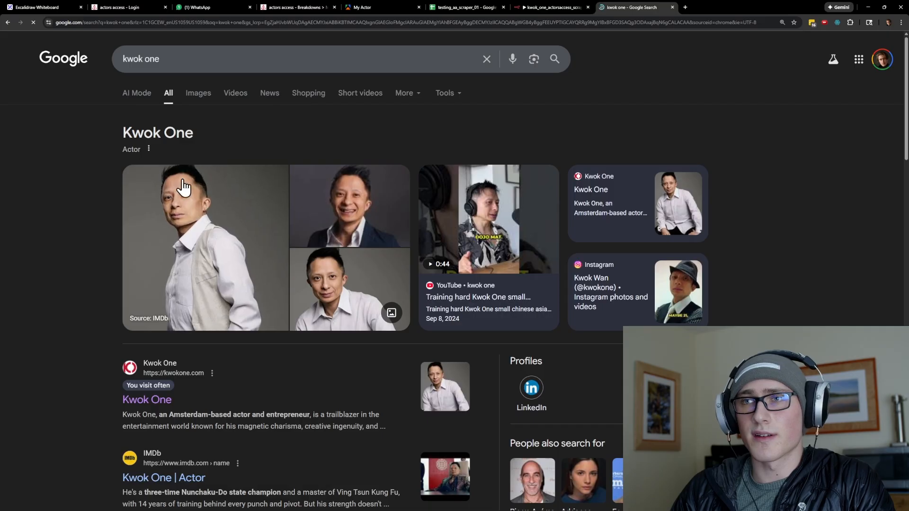
pyautogui.scroll(-2, 102, 280)
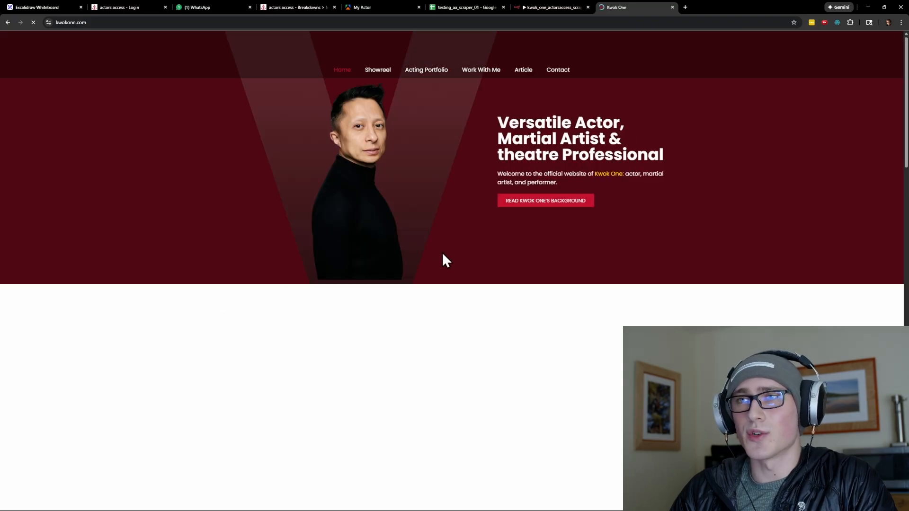
# Look through the kwokone.com homepage down to the About Kwok One section, and close the site's tab
pyautogui.scroll(-1, 445, 254)
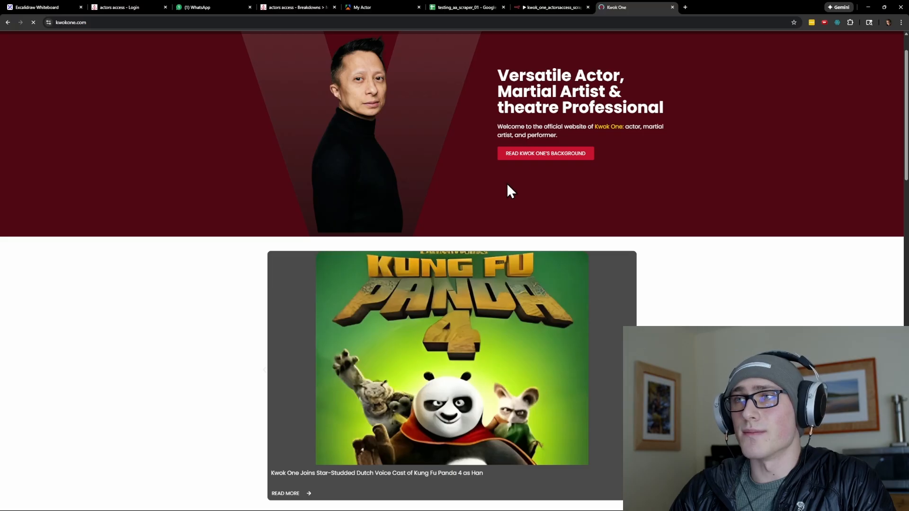
pyautogui.scroll(-12, 408, 176)
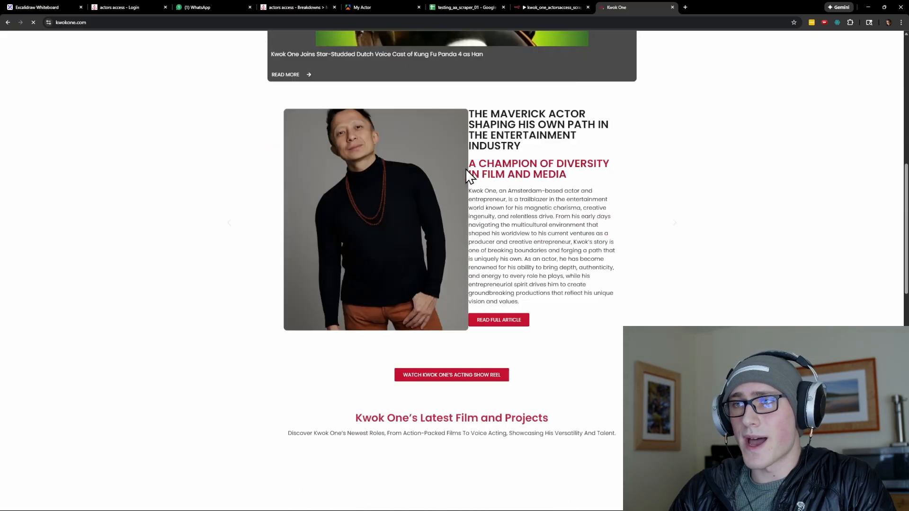
pyautogui.scroll(-5, 284, 182)
pyautogui.scroll(6, 314, 189)
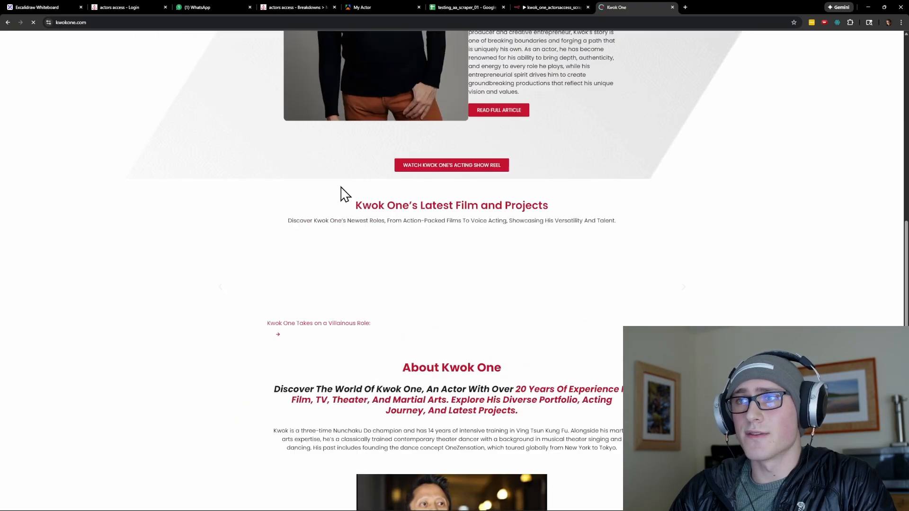
pyautogui.scroll(8, 640, 219)
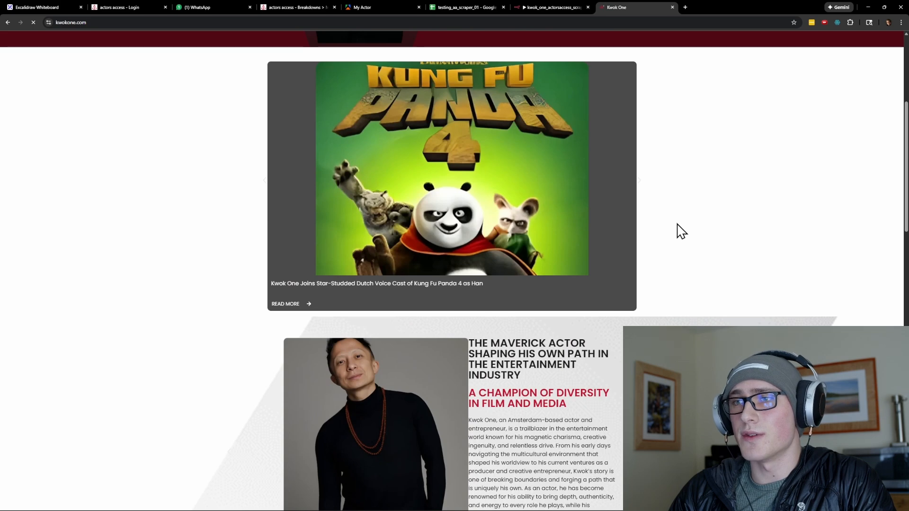
pyautogui.scroll(-3, 694, 233)
pyautogui.hotkey('ctrl', 'w')
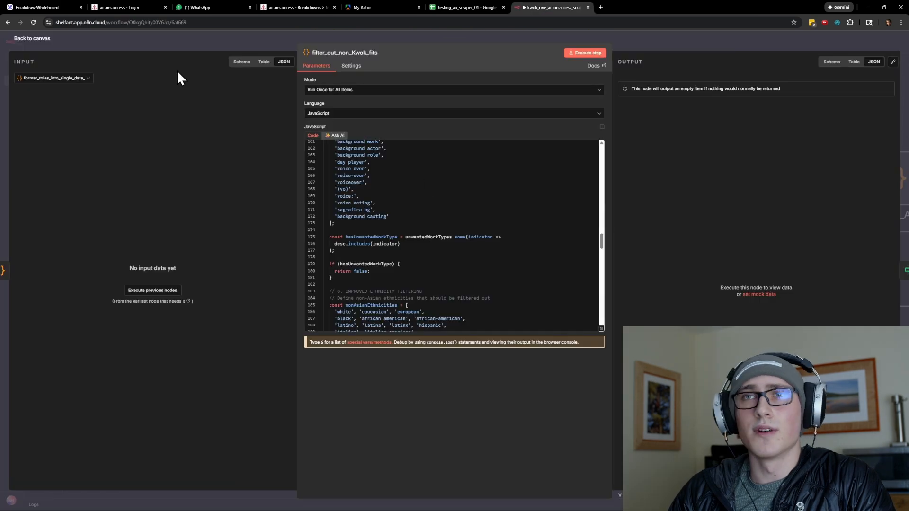
# Expand the filter_out_non_Kwok_fits code into the full-size editor and inspect the check for ages 35 to 55
pyautogui.click(481, 214)
pyautogui.scroll(5, 481, 211)
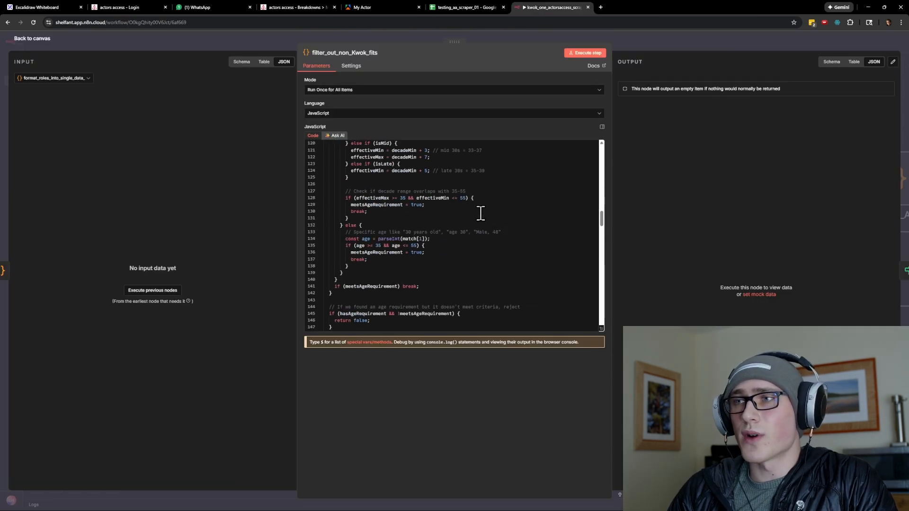
pyautogui.click(602, 329)
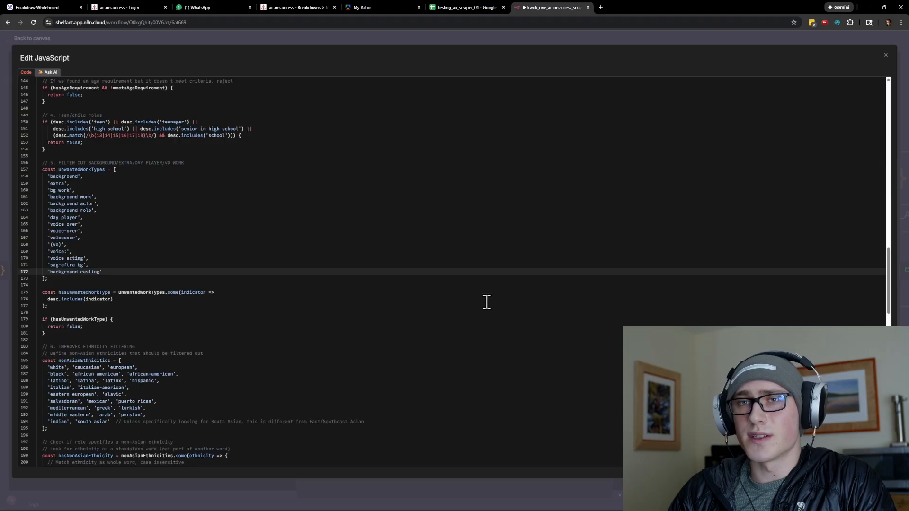
pyautogui.scroll(4, 365, 274)
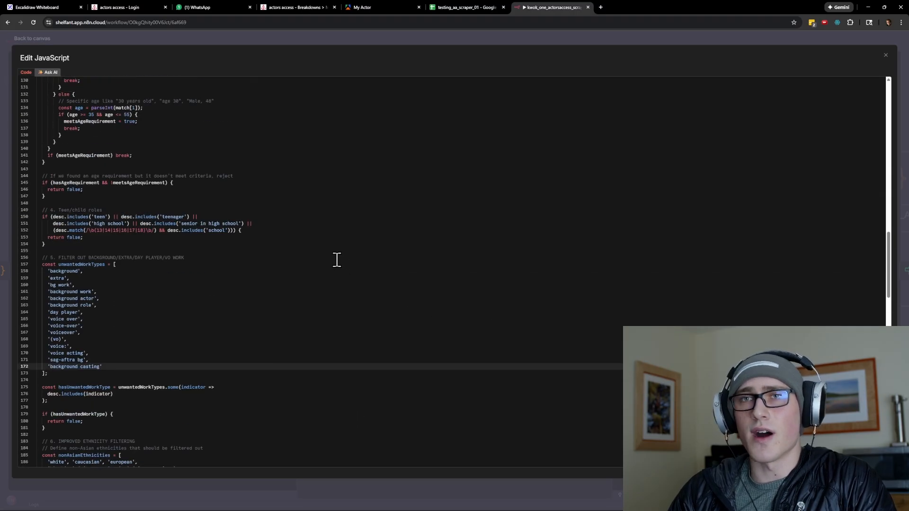
pyautogui.scroll(1, 316, 254)
pyautogui.moveTo(84, 255); pyautogui.dragTo(131, 258)
pyautogui.click(148, 258)
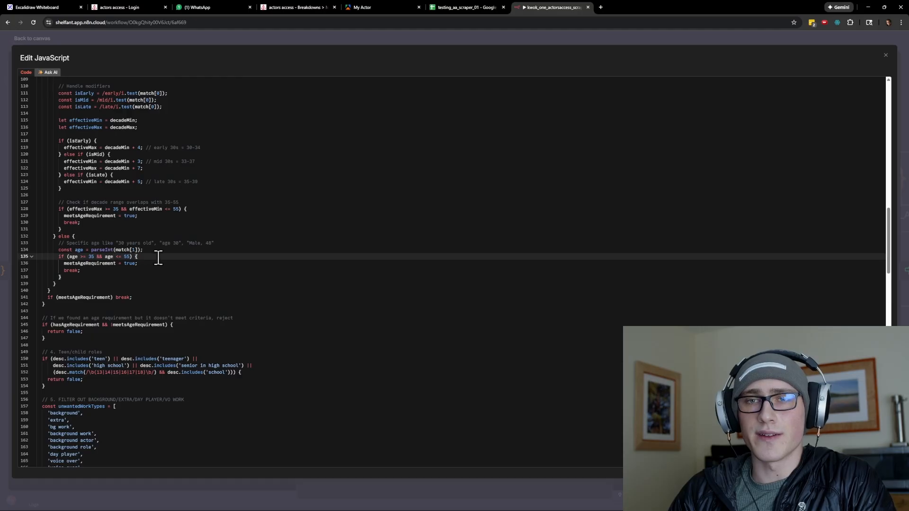
# Examine the unwantedWorkTypes list and the ethnicity and physical-trait exclusion rules in the filter code
pyautogui.scroll(-5, 163, 254)
pyautogui.moveTo(113, 271); pyautogui.dragTo(71, 179)
pyautogui.click(72, 190)
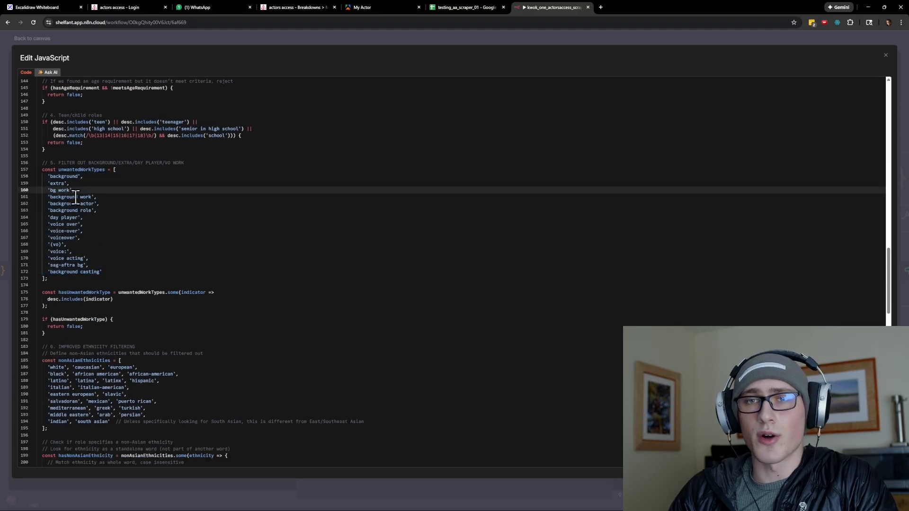
pyautogui.scroll(-5, 76, 197)
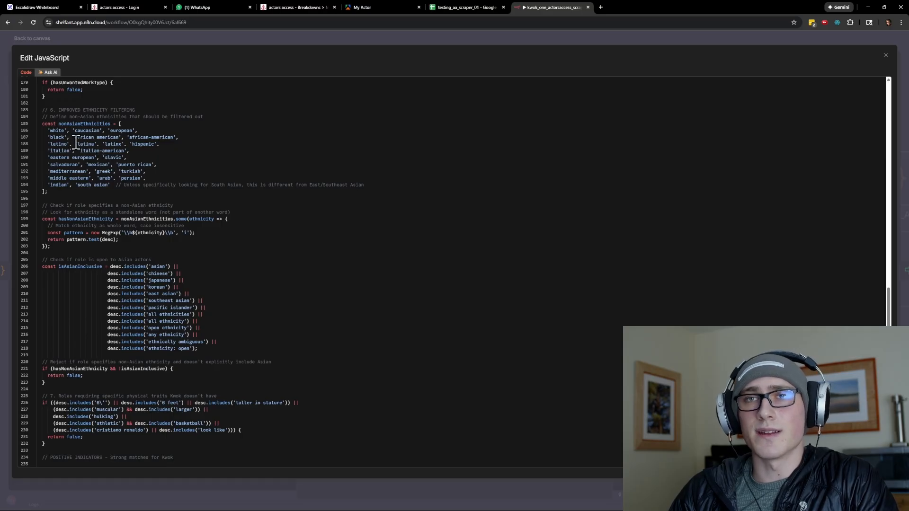
pyautogui.scroll(-4, 128, 171)
pyautogui.scroll(-1, 151, 185)
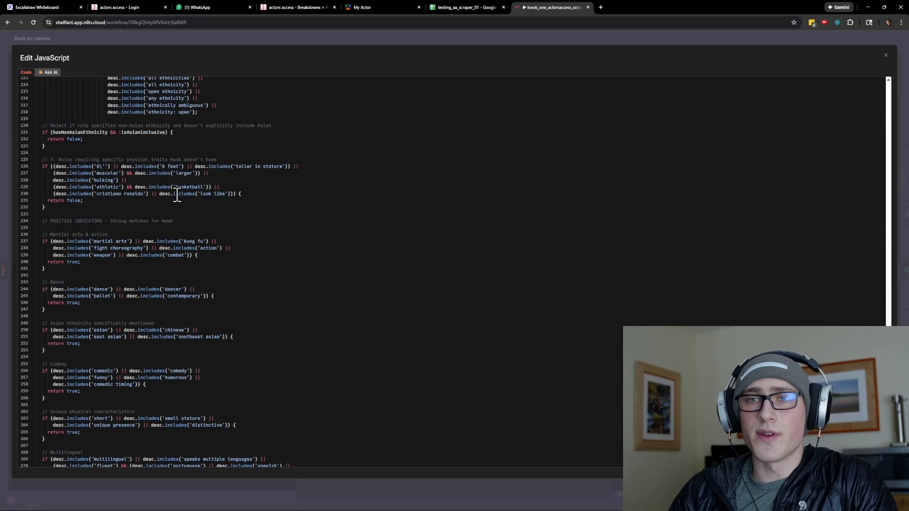
# Review the positive indicators in the filter code, from martial arts and dance to Asian ethnicity, comedy and multilingual roles
pyautogui.scroll(-3, 198, 199)
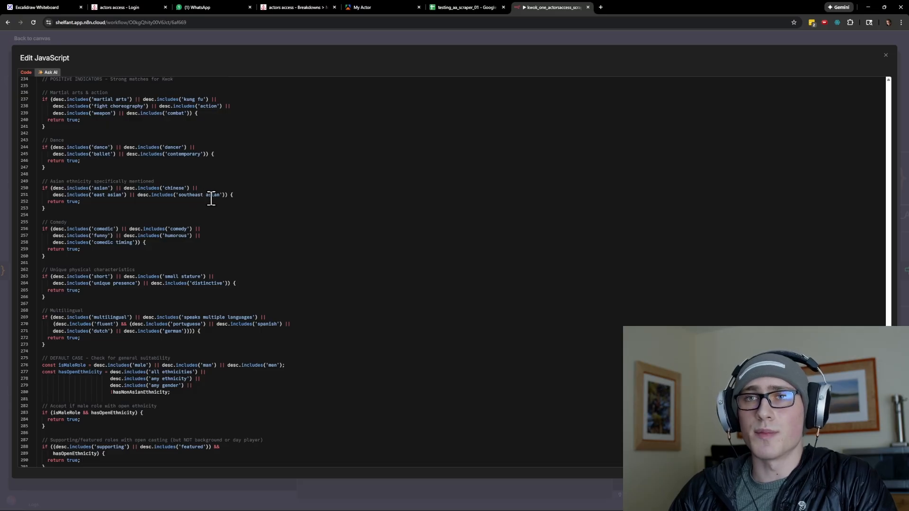
pyautogui.scroll(-5, 216, 217)
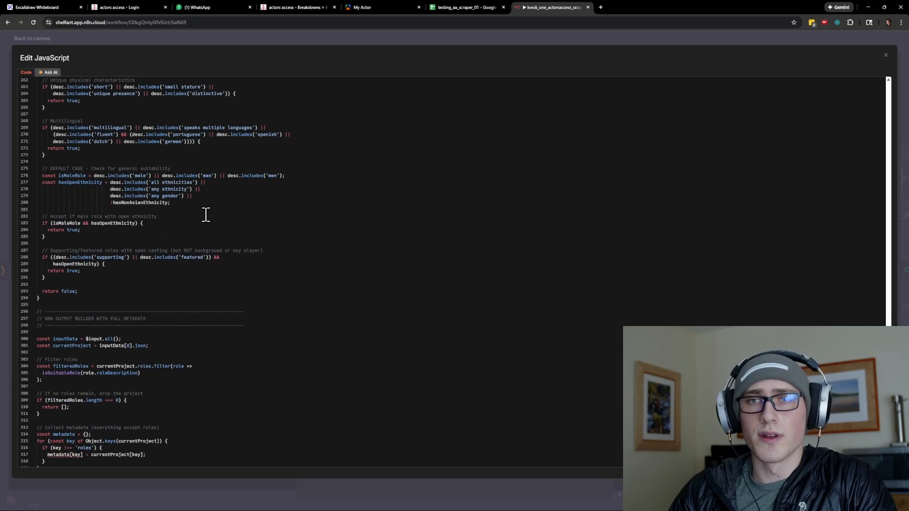
pyautogui.scroll(6, 137, 192)
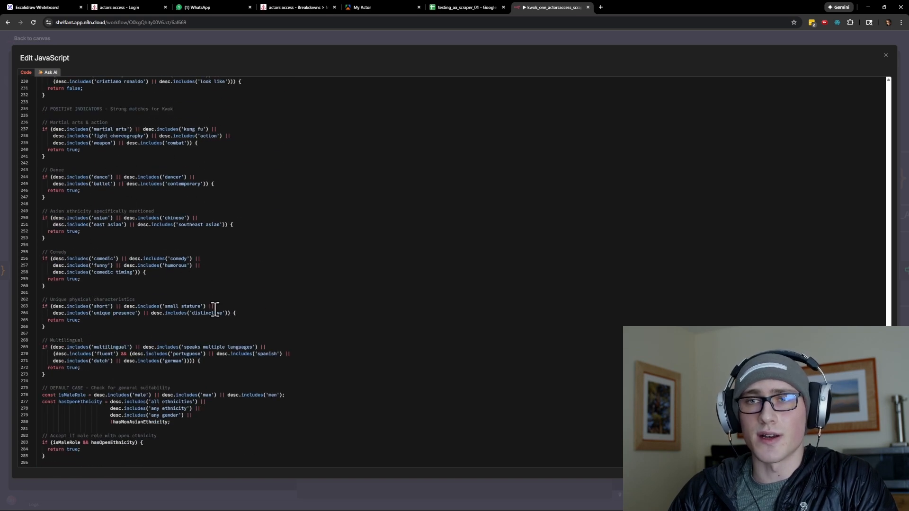
pyautogui.moveTo(191, 332); pyautogui.dragTo(91, 177)
pyautogui.click(91, 177)
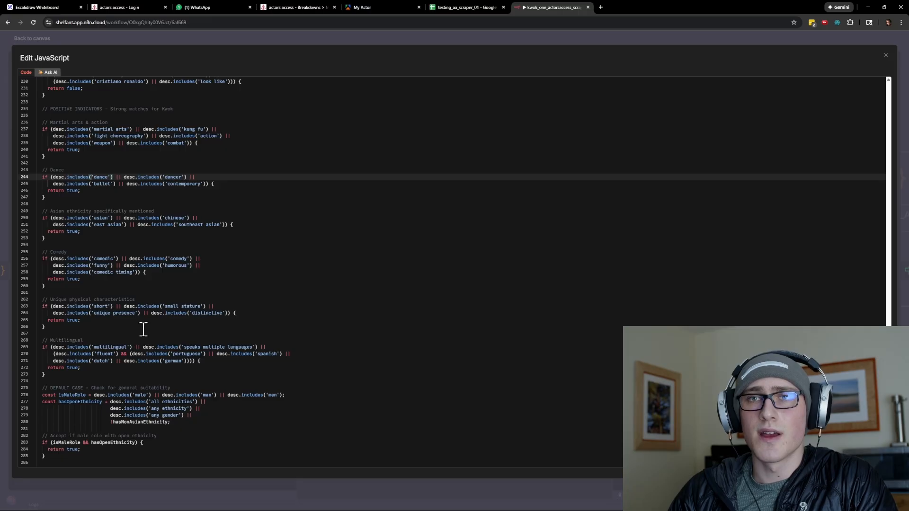
pyautogui.moveTo(81, 232); pyautogui.dragTo(52, 225)
pyautogui.click(142, 250)
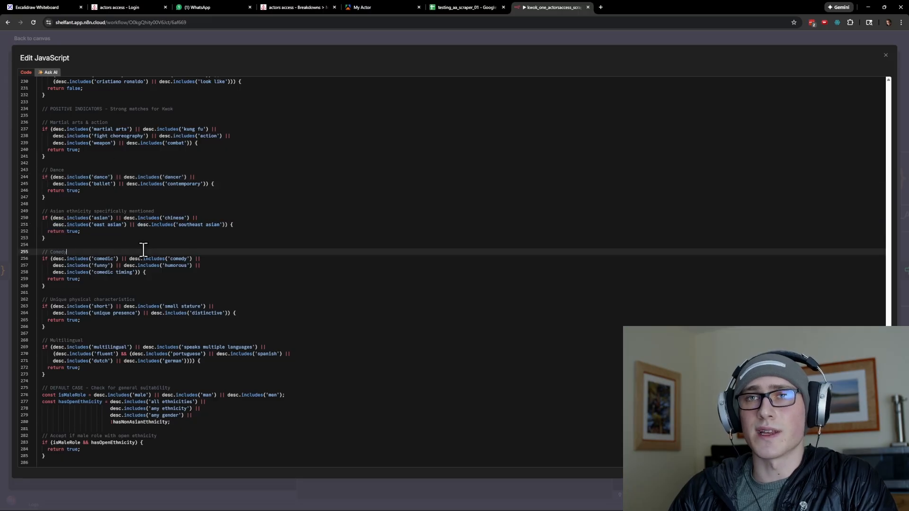
# Check the code's closing output builder and its opening female-role exclusions, and return to the workflow canvas
pyautogui.scroll(-1, 143, 248)
pyautogui.scroll(-6, 143, 248)
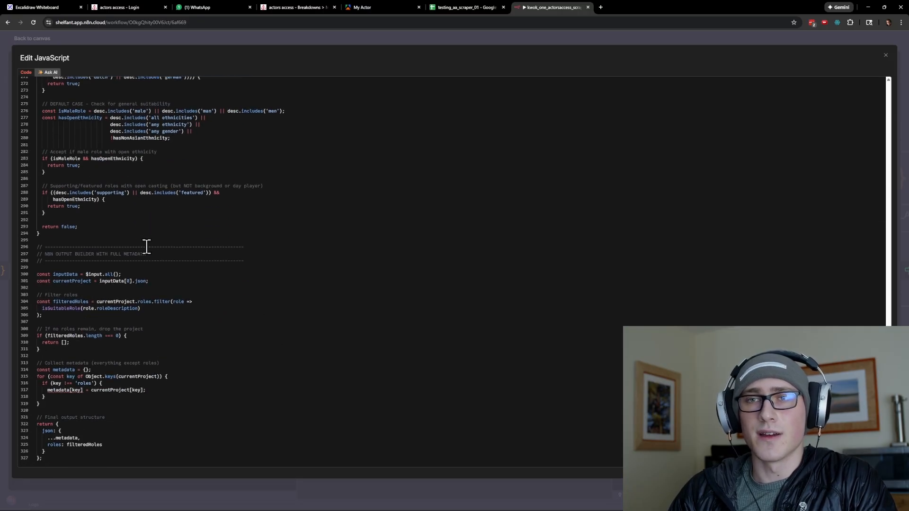
pyautogui.scroll(5, 200, 280)
pyautogui.scroll(15, 200, 280)
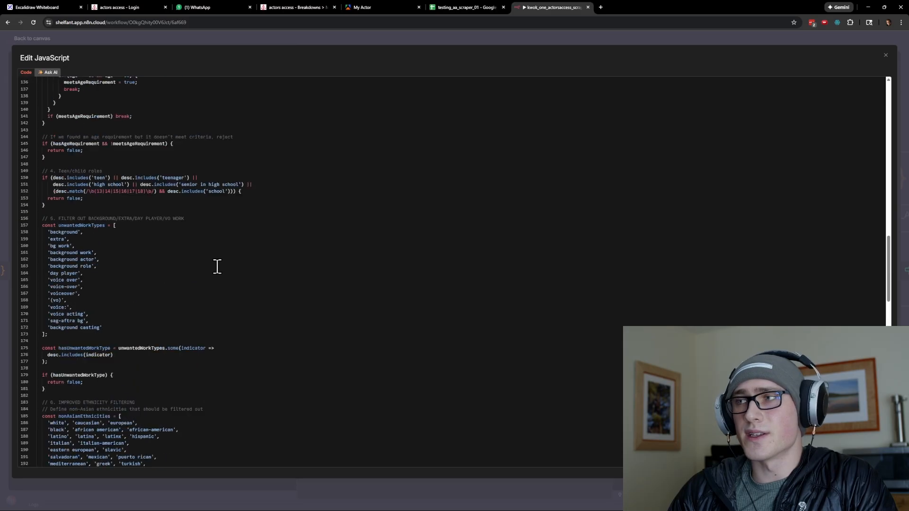
pyautogui.scroll(7, 221, 260)
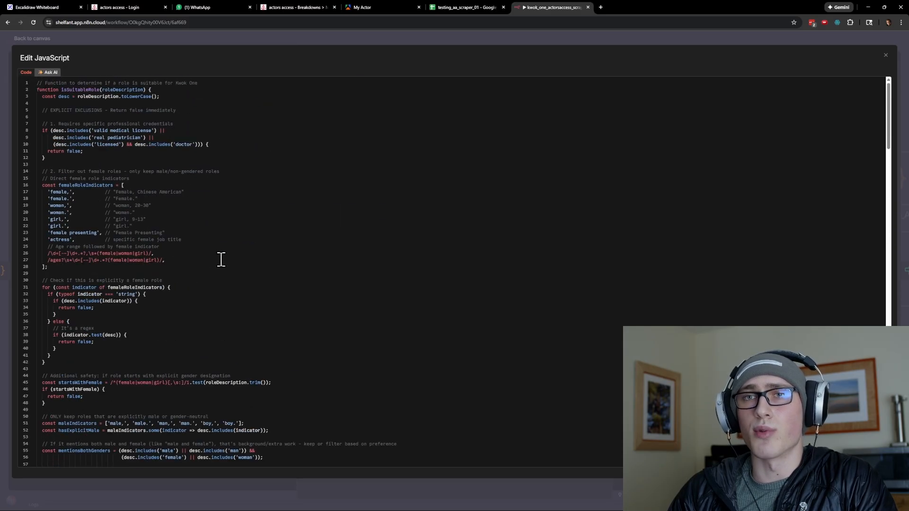
pyautogui.click(245, 254)
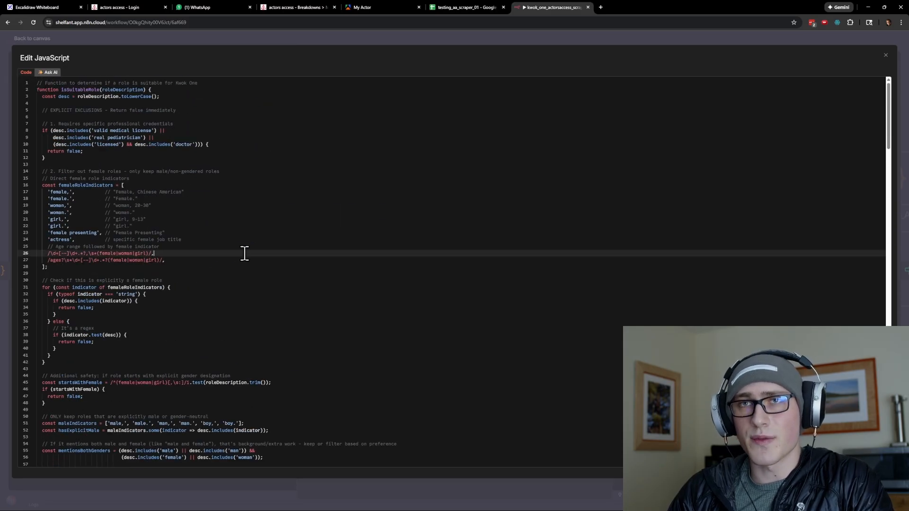
pyautogui.press('Escape')
pyautogui.press('Escape')
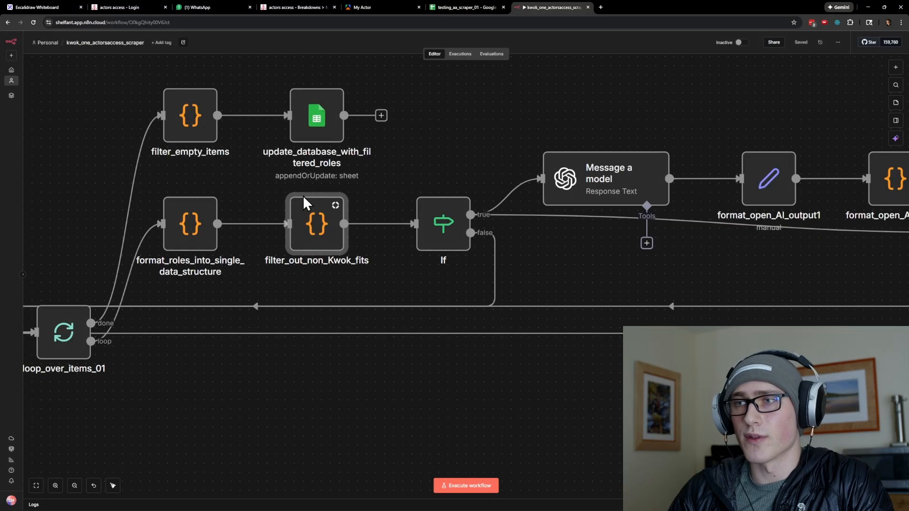
# Trace the loop branch from loop_over_items_01 to filter_out_non_Kwok_fits, and briefly reopen that filter node
pyautogui.moveTo(422, 336); pyautogui.dragTo(376, 343)
pyautogui.moveTo(304, 290); pyautogui.dragTo(423, 275)
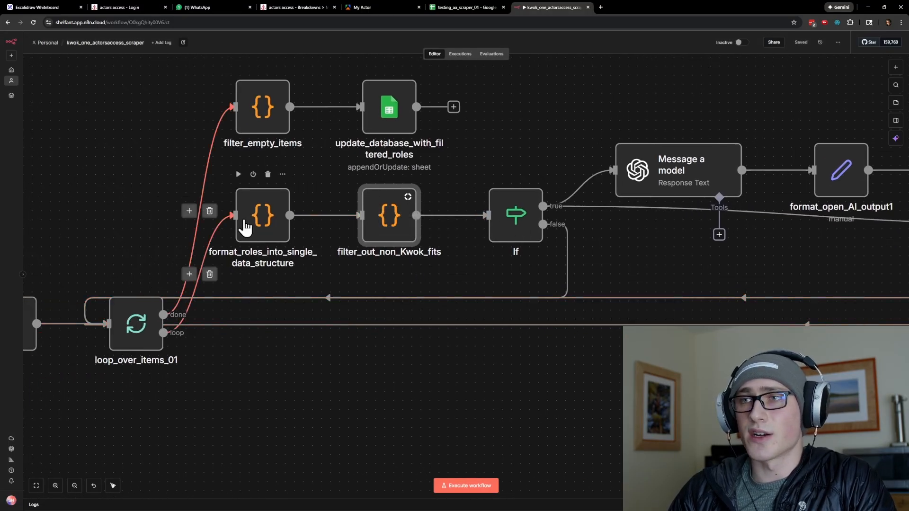
pyautogui.doubleClick(387, 220)
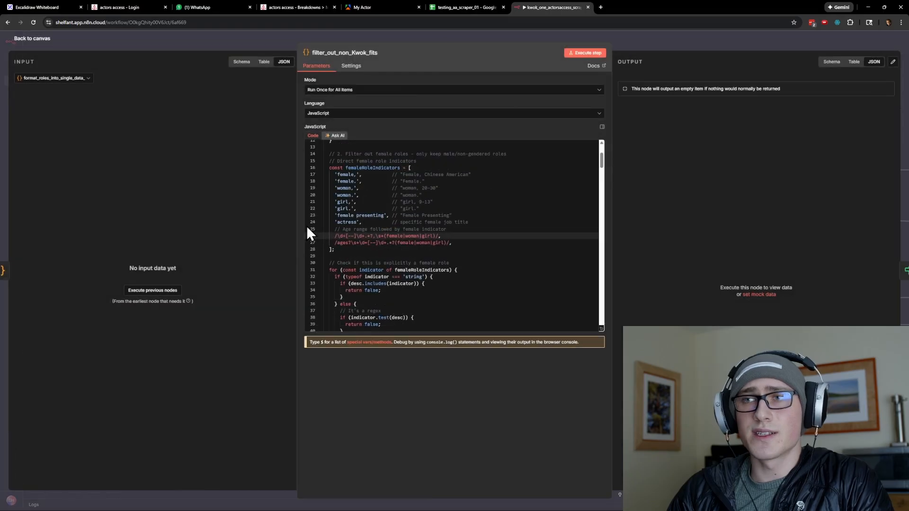
pyautogui.press('Escape')
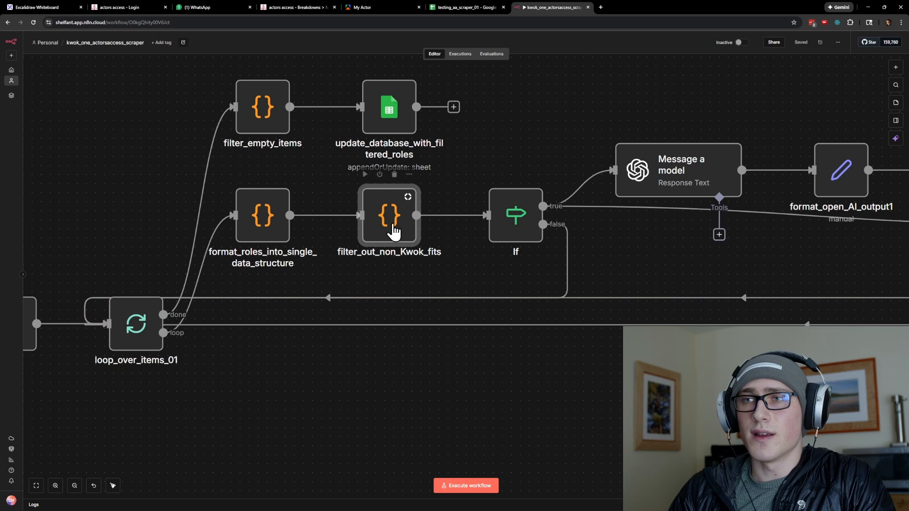
# Follow the If node's true branch to Message a model and open that node's full prompt expression
pyautogui.moveTo(501, 160); pyautogui.dragTo(305, 171)
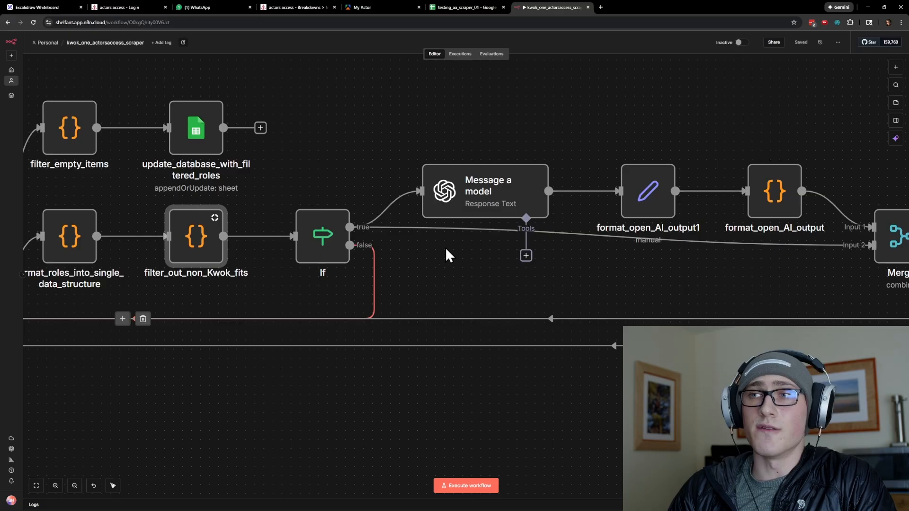
pyautogui.hscroll(3, 420, 262)
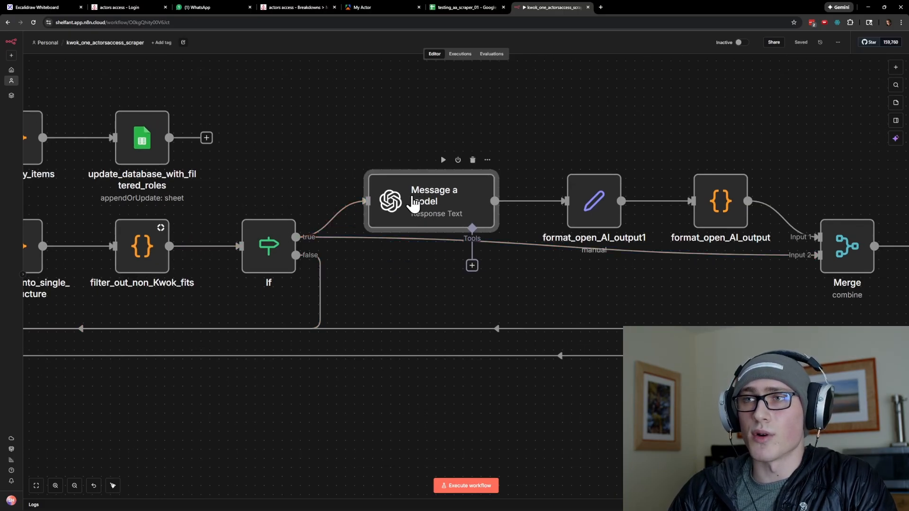
pyautogui.doubleClick(432, 201)
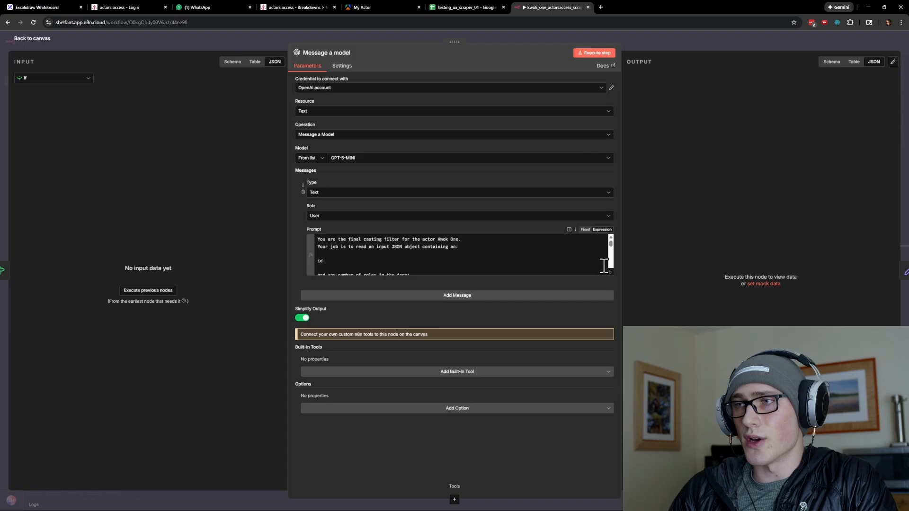
pyautogui.click(610, 275)
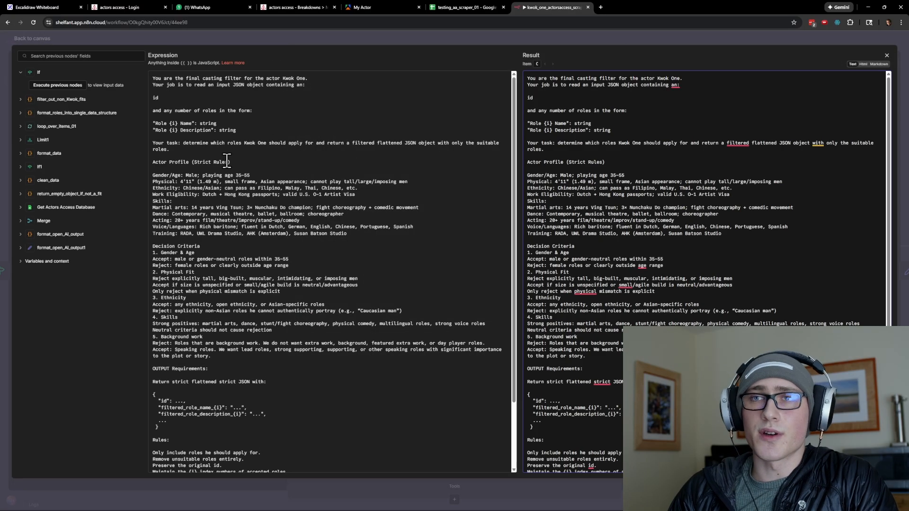
# Review the prompt's decision criteria and strict actor profile, covering gender, age, physical fit, ethnicity, skills and background work
pyautogui.scroll(-3, 241, 160)
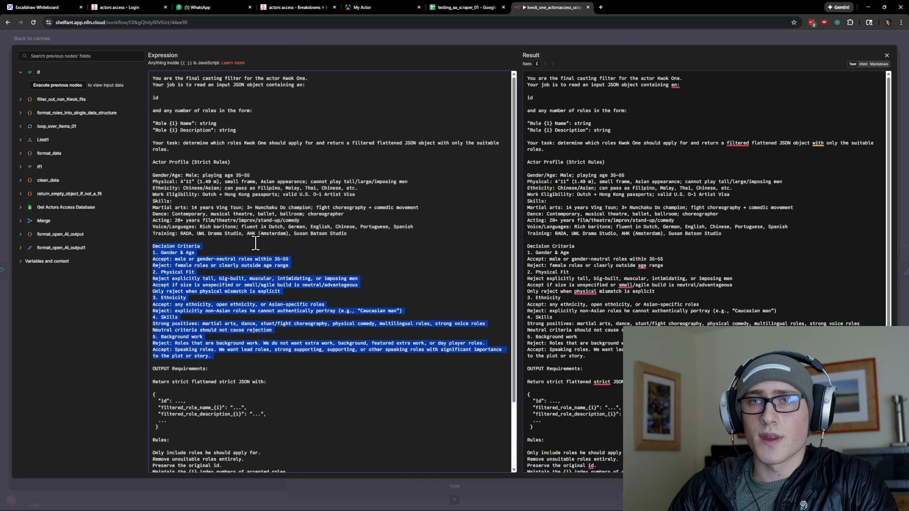
pyautogui.scroll(-1, 256, 243)
pyautogui.click(226, 306)
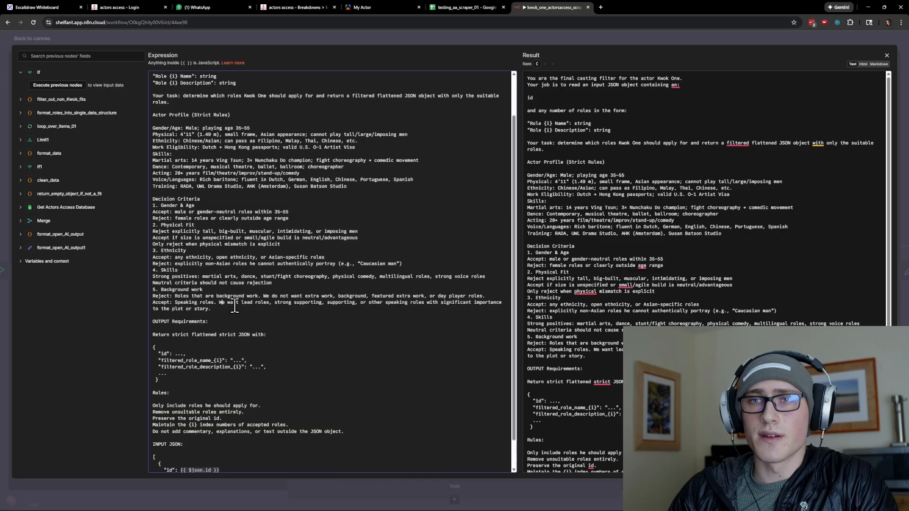
pyautogui.moveTo(342, 185); pyautogui.dragTo(115, 116)
pyautogui.click(230, 195)
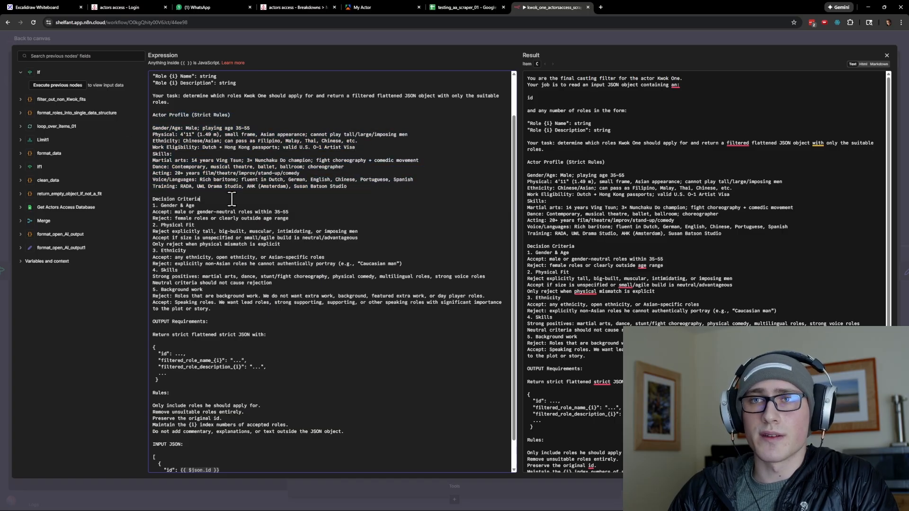
pyautogui.moveTo(193, 192); pyautogui.dragTo(327, 302)
pyautogui.scroll(-1, 321, 298)
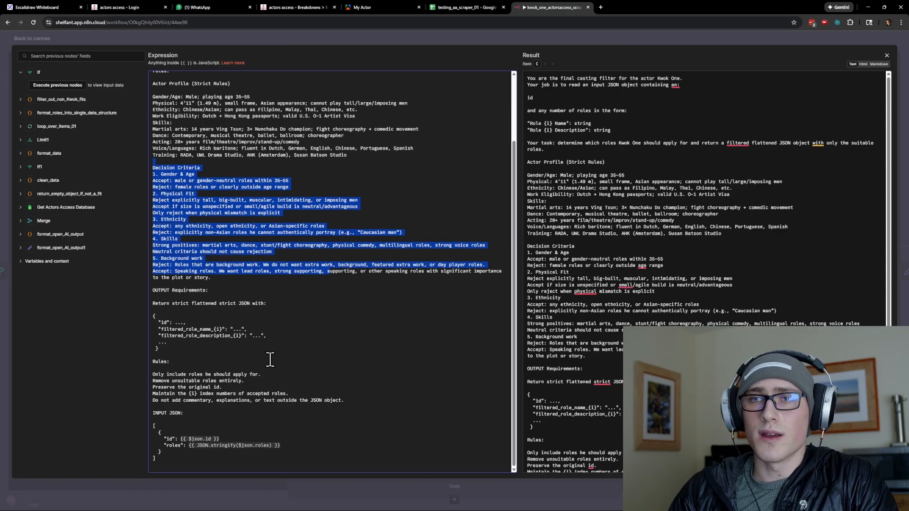
# Check the prompt's output requirements, rules and input JSON, and close the Message a model node
pyautogui.click(277, 343)
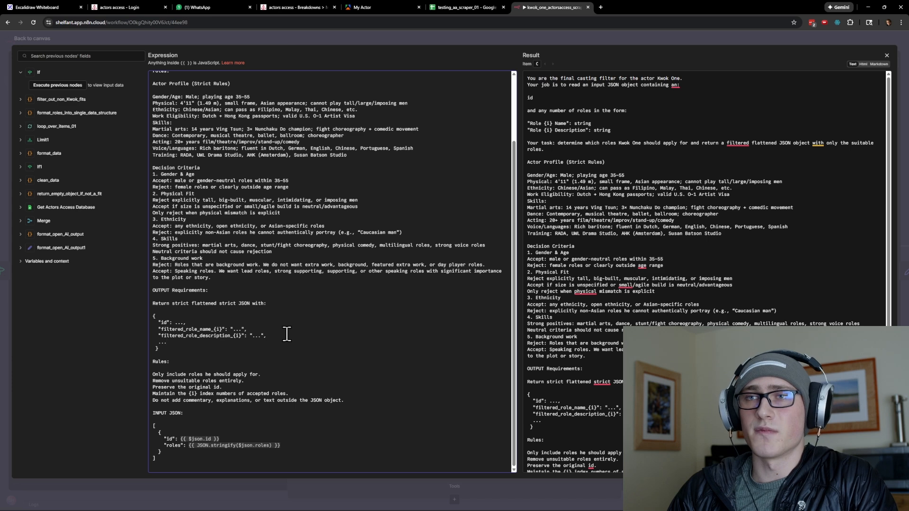
pyautogui.click(297, 349)
pyautogui.scroll(1, 297, 347)
pyautogui.click(296, 347)
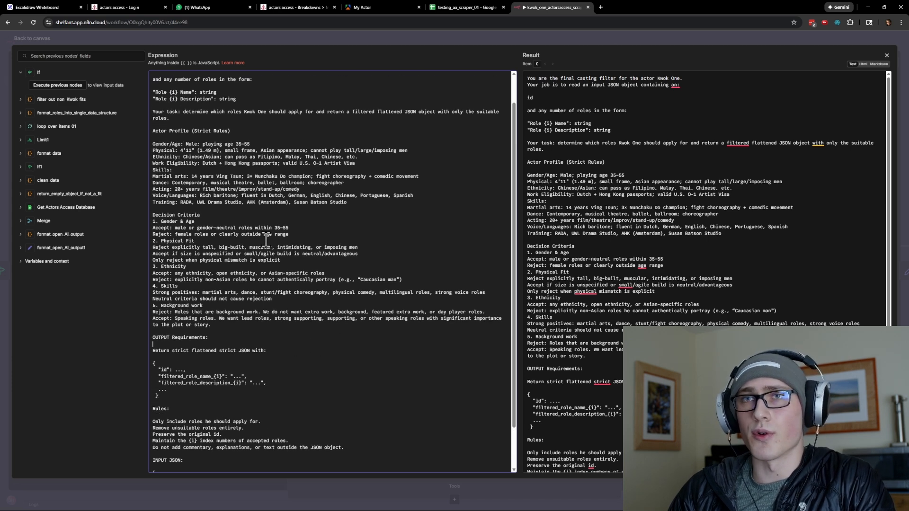
pyautogui.scroll(-1, 266, 241)
pyautogui.scroll(3, 223, 131)
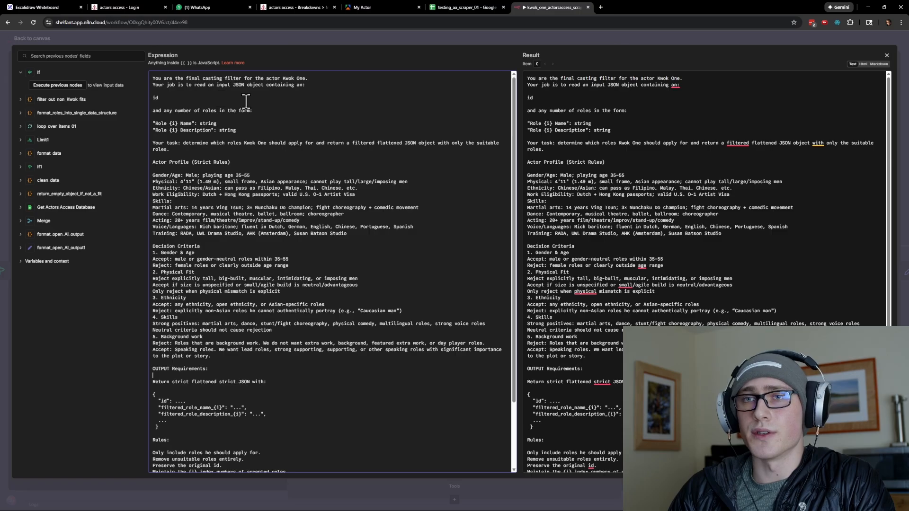
pyautogui.scroll(-2, 247, 304)
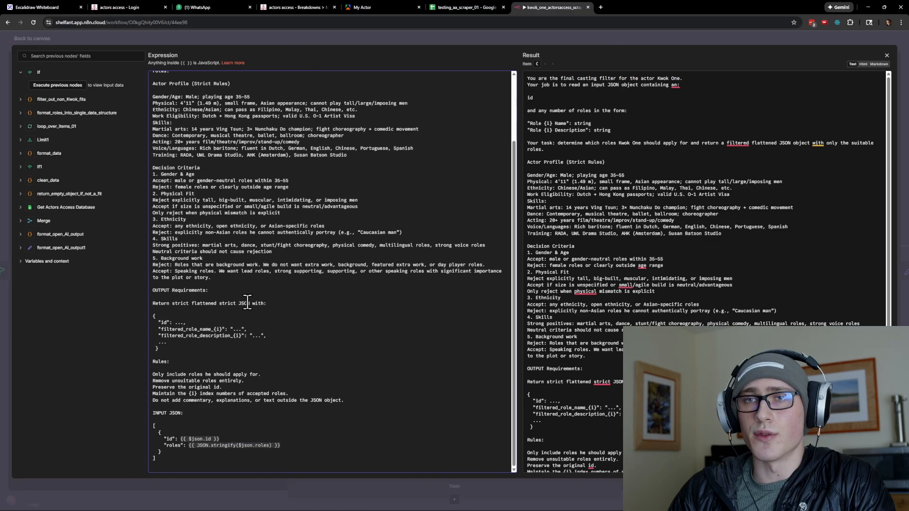
pyautogui.click(888, 56)
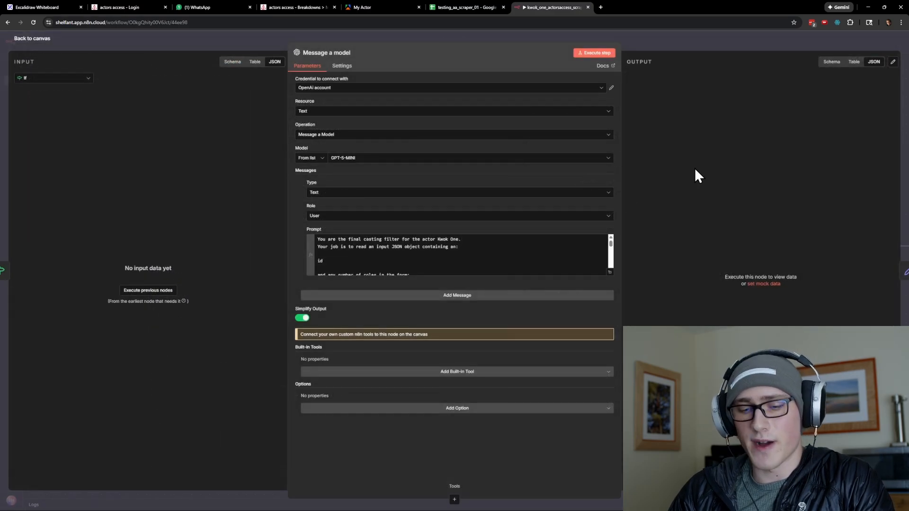
pyautogui.press('Escape')
# Follow the path from Message a model through Merge and If1 to format_data and back to the loop
pyautogui.moveTo(567, 271); pyautogui.dragTo(404, 266)
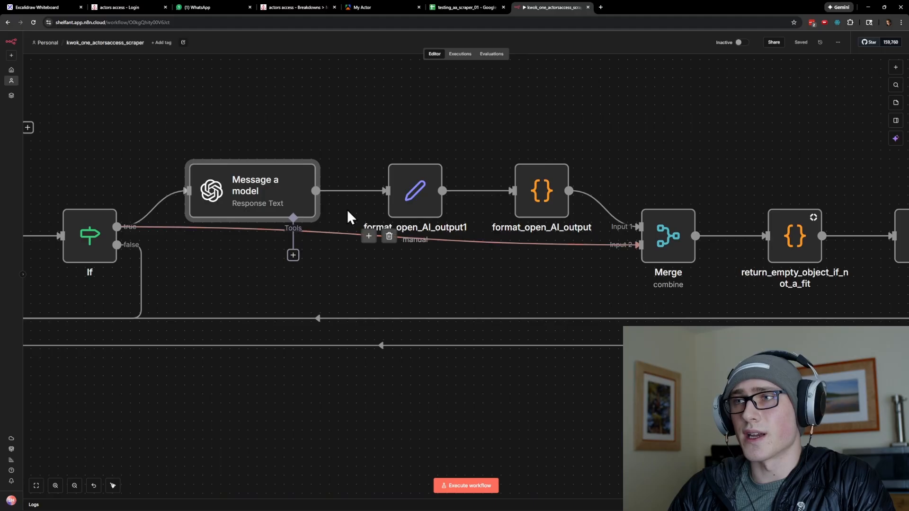
pyautogui.moveTo(678, 145); pyautogui.dragTo(323, 92)
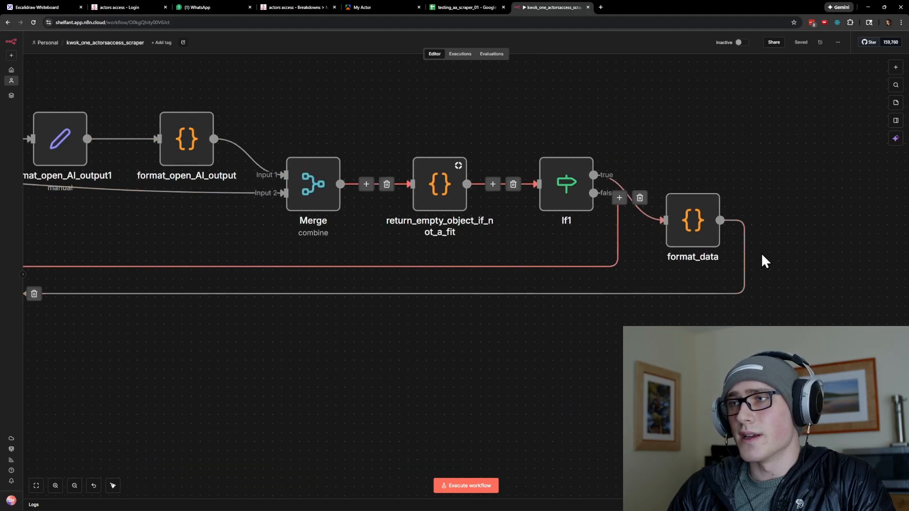
pyautogui.scroll(-3, 758, 256)
pyautogui.hscroll(-3, 348, 245)
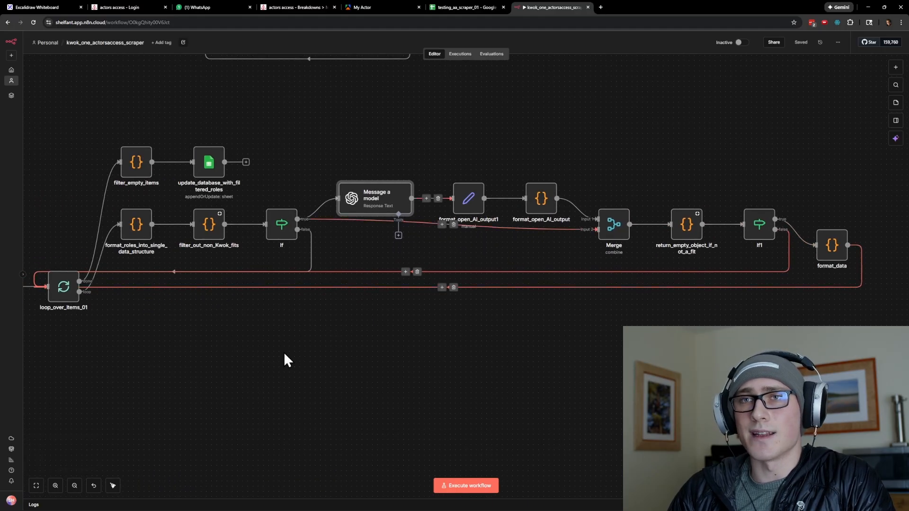
# Highlight the whole filtering workflow, clear the selection, and locate the update_database_with_filtered_roles node
pyautogui.hscroll(-3, 172, 300)
pyautogui.scroll(-2, 70, 224)
pyautogui.hscroll(-3, 70, 224)
pyautogui.moveTo(70, 223); pyautogui.dragTo(900, 364)
pyautogui.hscroll(4, 589, 385)
pyautogui.scroll(-1, 589, 385)
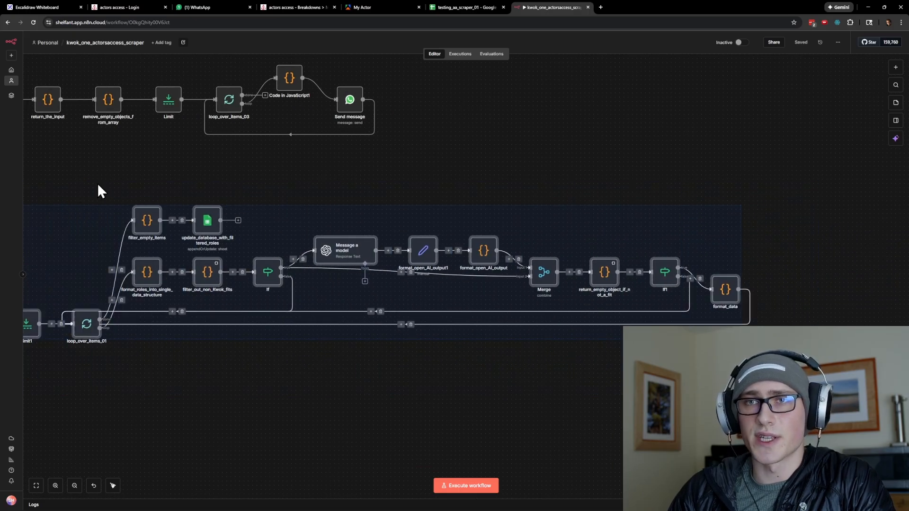
pyautogui.hscroll(-3, 142, 187)
pyautogui.click(152, 189)
pyautogui.hscroll(-2, 213, 194)
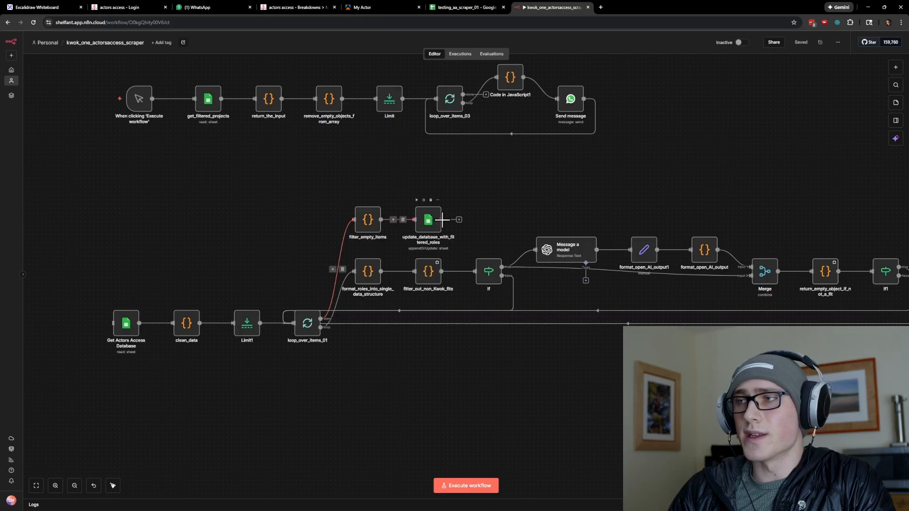
pyautogui.moveTo(427, 225)
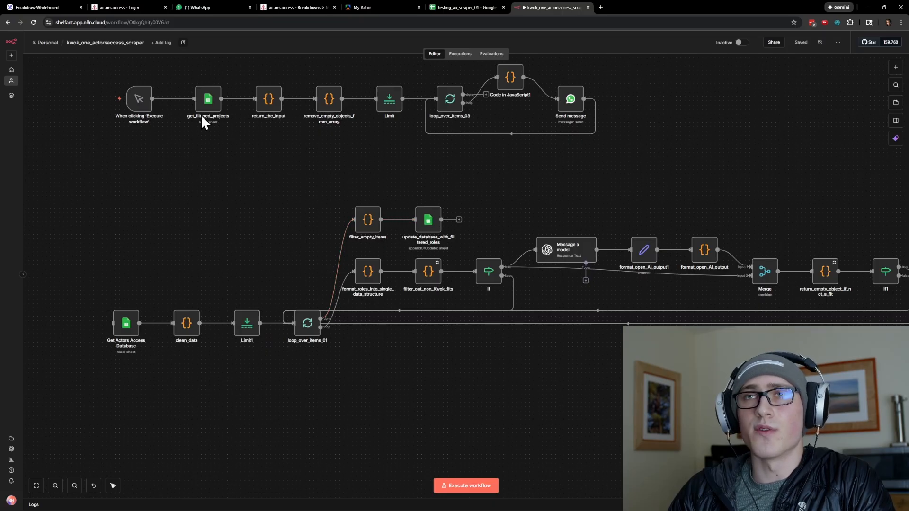
# Switch to the testing_aa_scraper_01 spreadsheet and scan the projects and filtered roles on the n8n_database_integration sheet
pyautogui.click(442, 8)
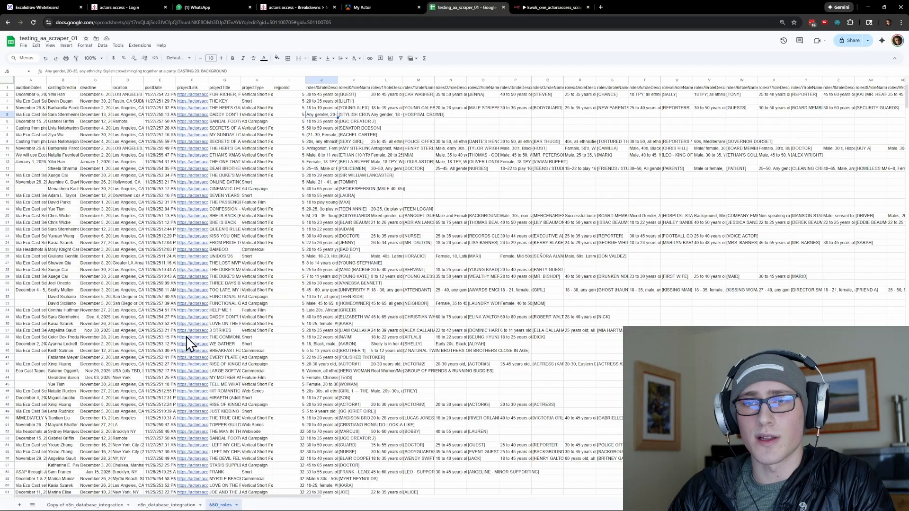
pyautogui.click(163, 506)
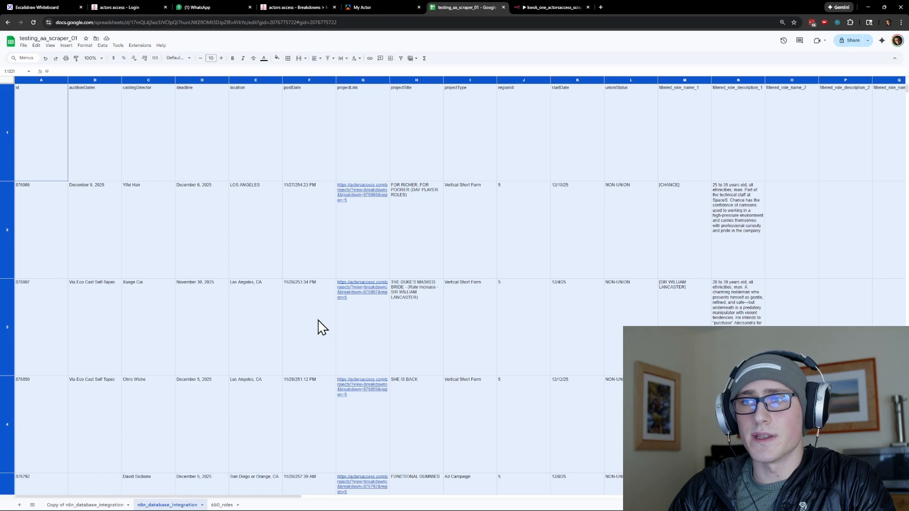
pyautogui.scroll(-4, 267, 302)
pyautogui.hscroll(12, 219, 261)
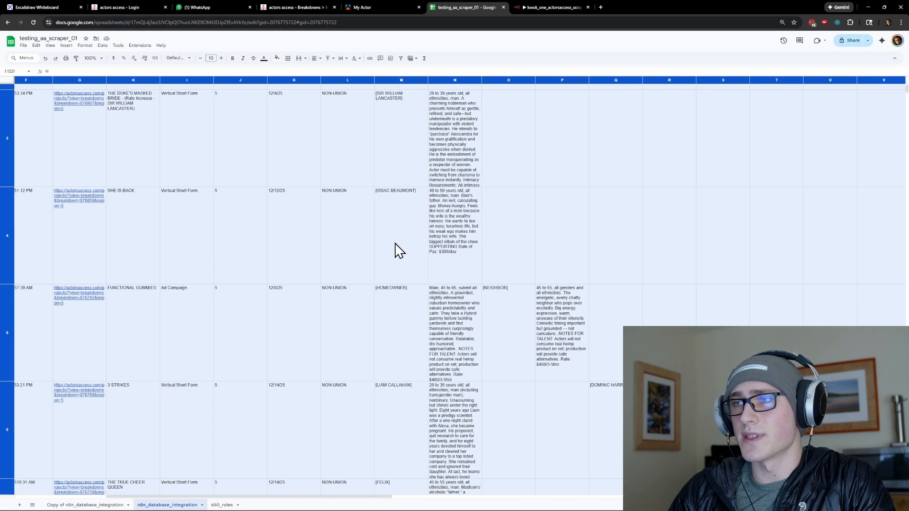
pyautogui.scroll(-7, 386, 241)
pyautogui.hscroll(-10, 393, 246)
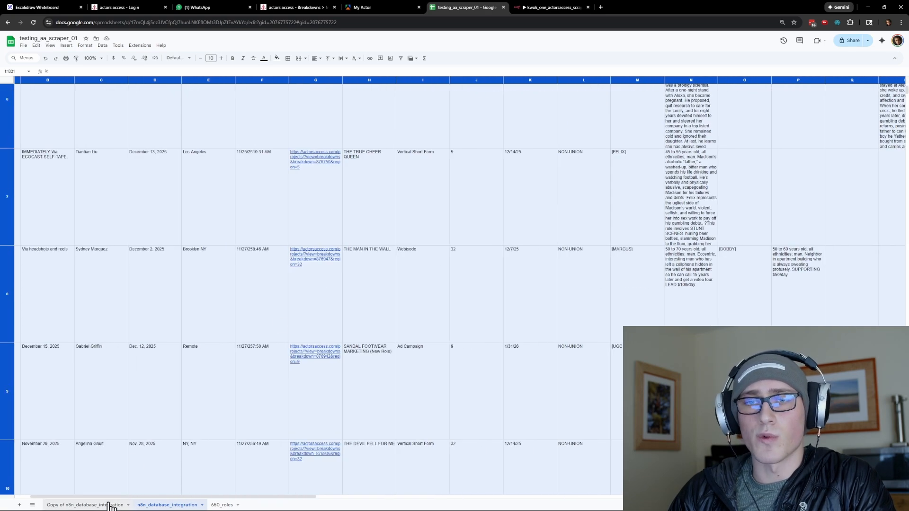
pyautogui.scroll(-10, 191, 420)
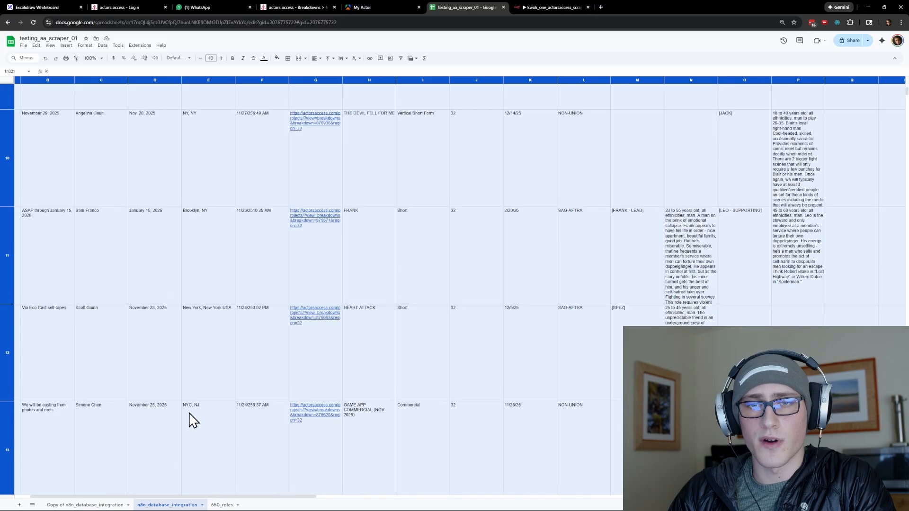
pyautogui.scroll(-15, 191, 412)
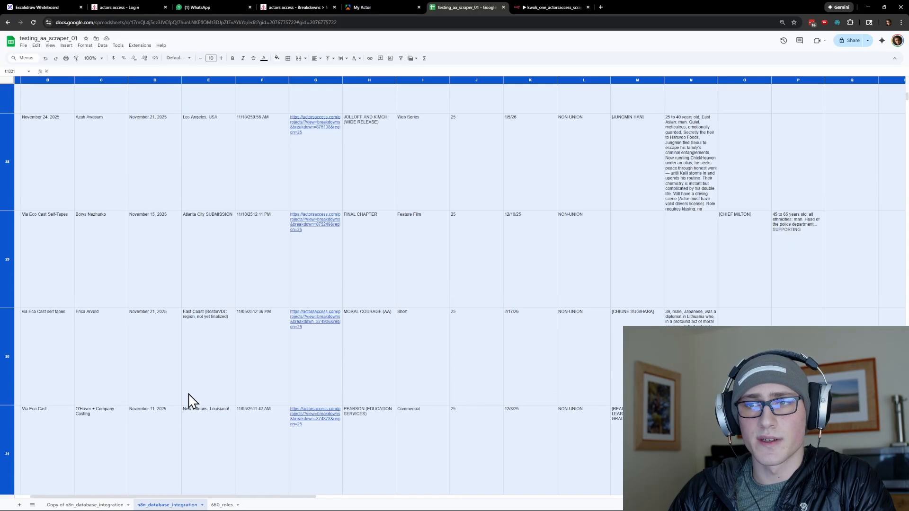
pyautogui.scroll(-5, 186, 389)
pyautogui.click(212, 365)
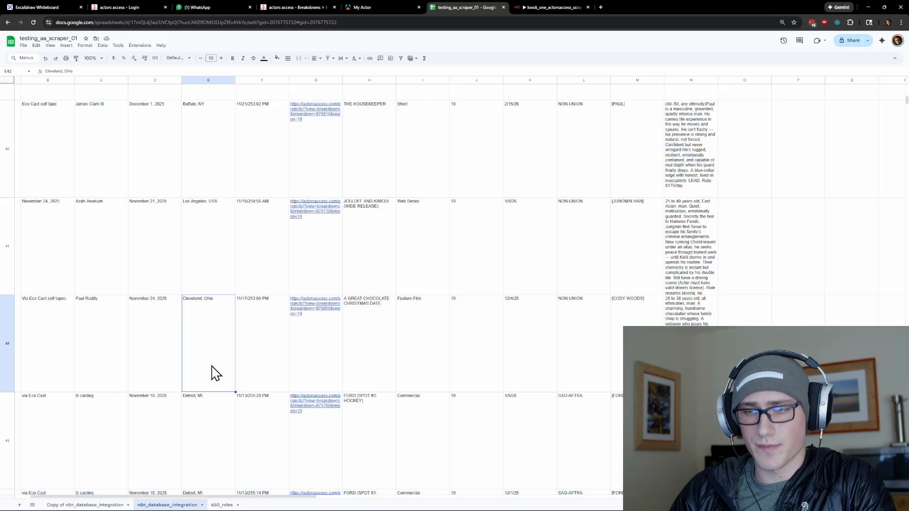
# Go to the last filled row of the sheet and move across it to the second filtered role description
pyautogui.hotkey('ctrl', 'Down')
pyautogui.scroll(-2, 211, 374)
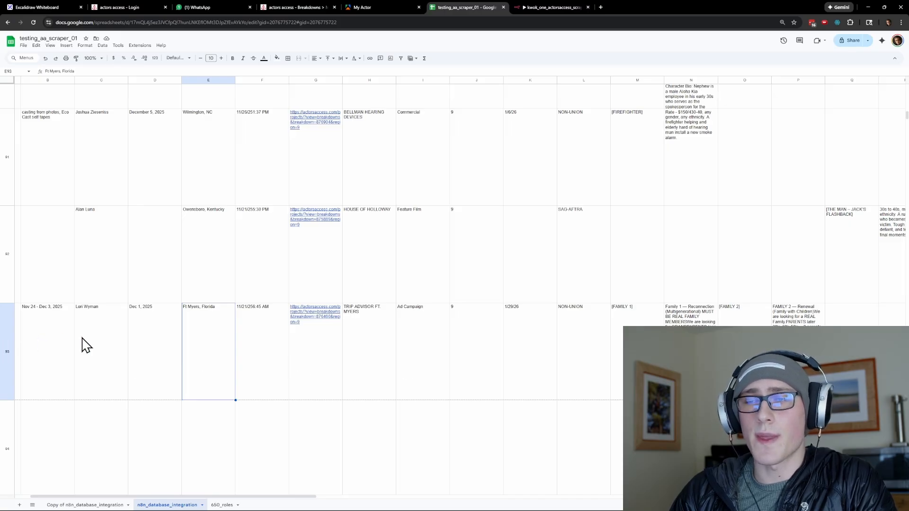
pyautogui.press('Right')
pyautogui.press('Right')
pyautogui.press('Right')
pyautogui.press('Right')
pyautogui.press('Right')
pyautogui.press('Right')
pyautogui.press('Right')
pyautogui.press('Right')
pyautogui.press('Right')
pyautogui.press('Right')
pyautogui.press('Right')
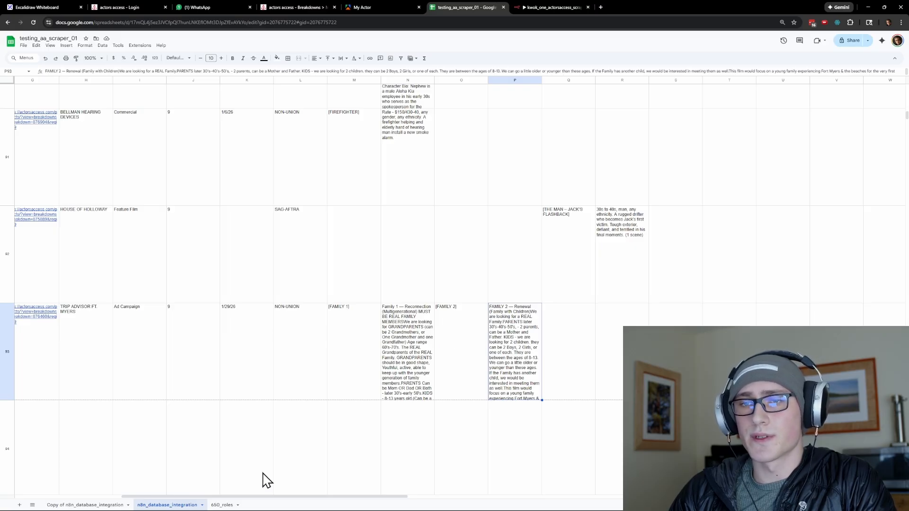
# Compare the role columns on the 650_roles sheet with the filtered role columns on the n8n_database_integration sheet
pyautogui.click(221, 505)
pyautogui.hscroll(15, 478, 310)
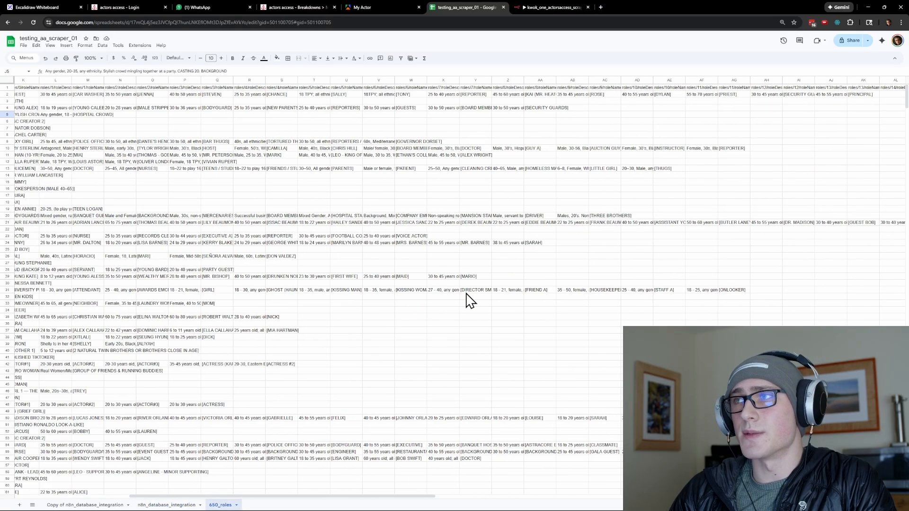
pyautogui.click(166, 505)
pyautogui.hscroll(4, 465, 392)
pyautogui.scroll(10, 437, 311)
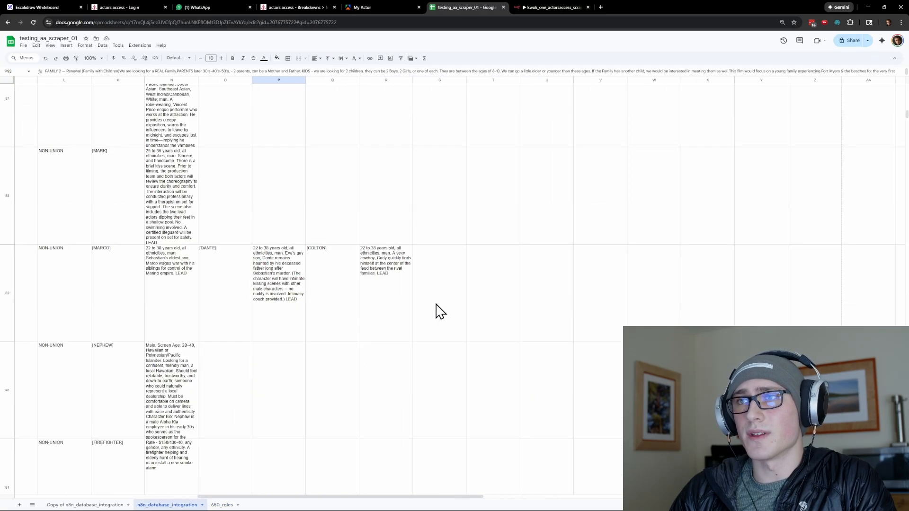
# Scan the filtered role names and descriptions back up toward the sheet's earlier rows
pyautogui.scroll(10, 447, 307)
pyautogui.hscroll(4, 462, 301)
pyautogui.scroll(20, 467, 299)
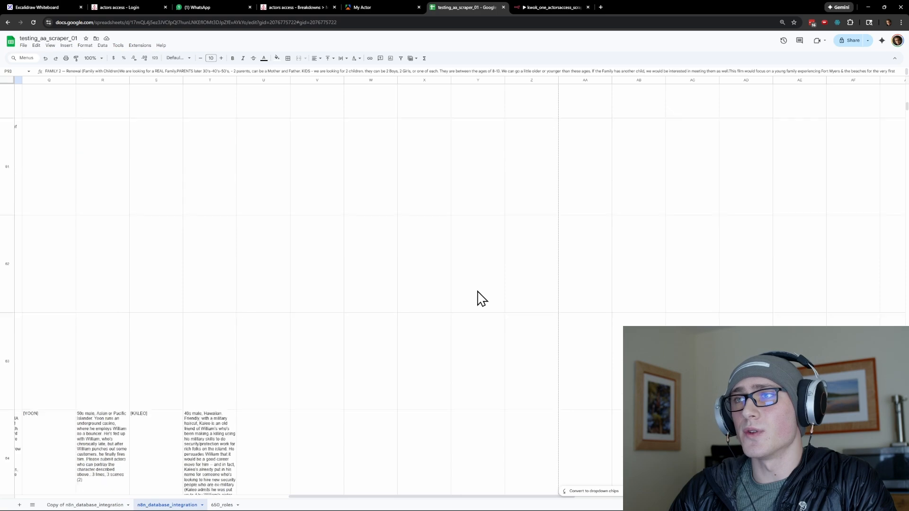
pyautogui.hscroll(-7, 482, 302)
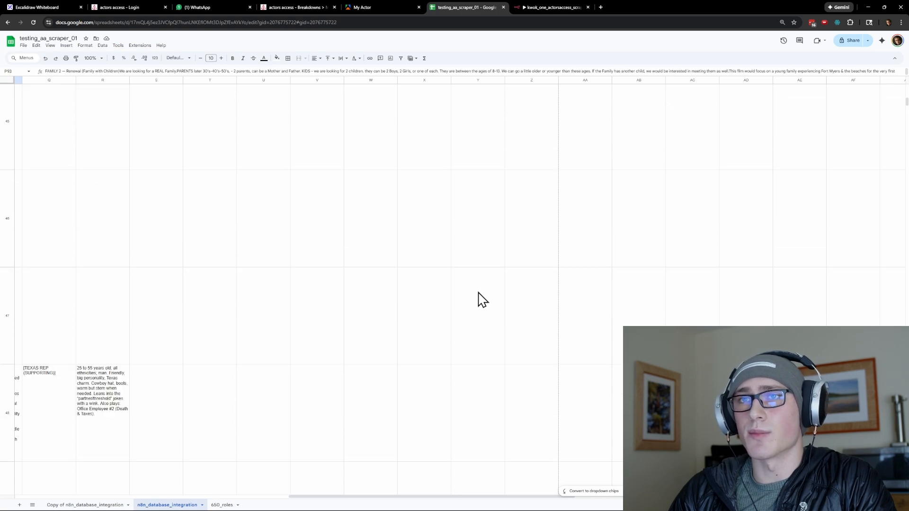
pyautogui.scroll(5, 482, 300)
pyautogui.scroll(10, 256, 223)
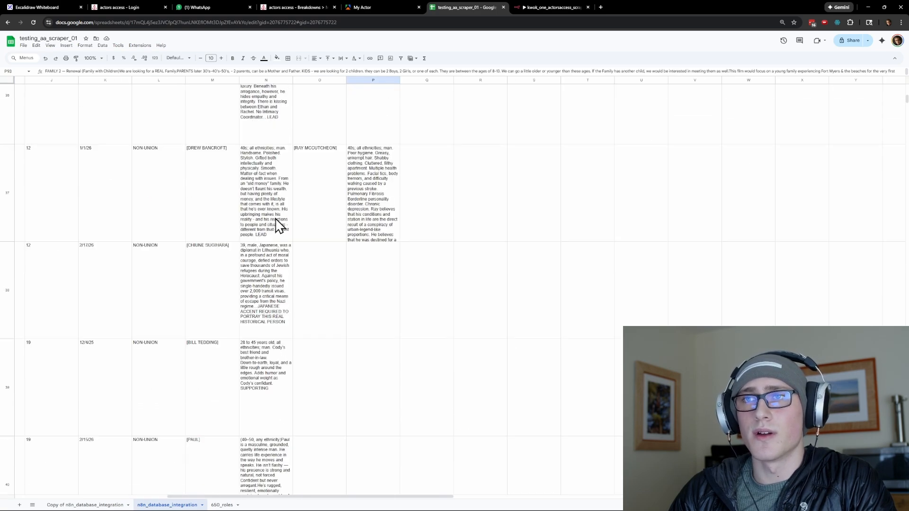
pyautogui.scroll(10, 321, 213)
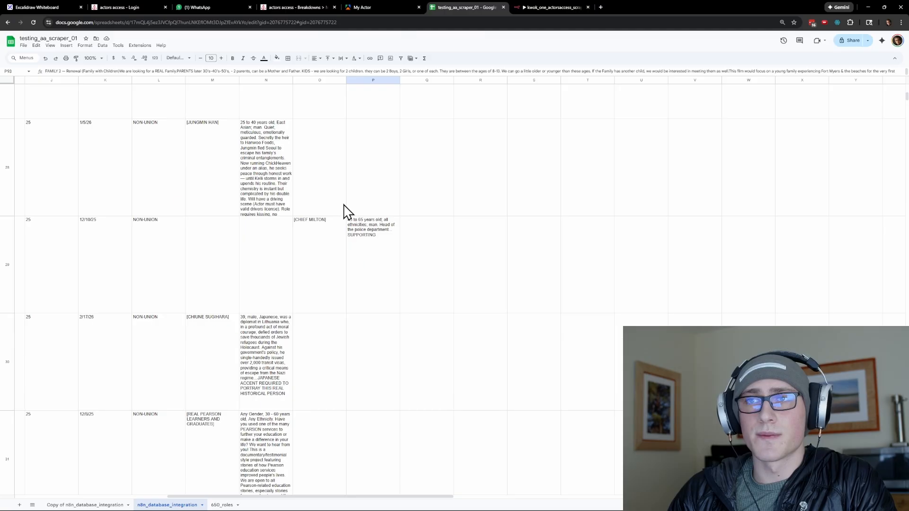
# Review the filtering and WhatsApp problem-solution boxes on the Excalidraw whiteboard, and return to the project columns of the n8n_database_integration sheet
pyautogui.hotkey('ctrl', '1')
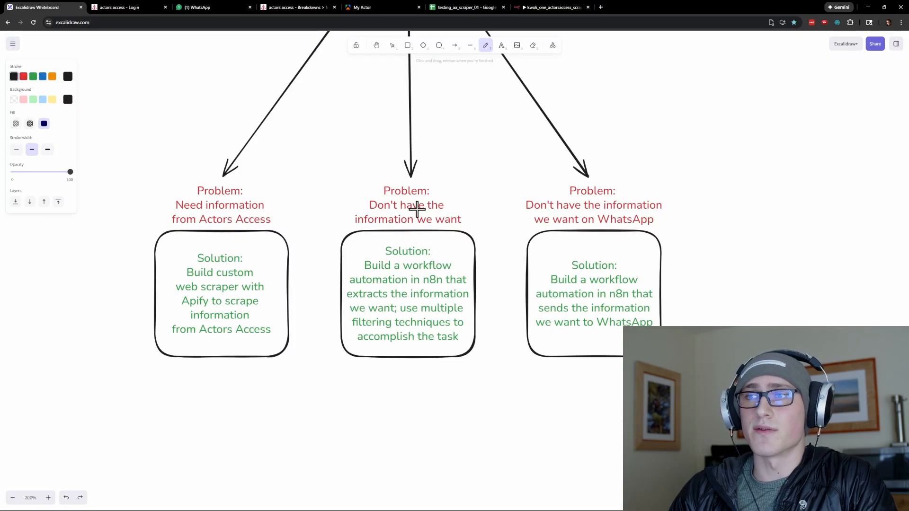
pyautogui.click(472, 8)
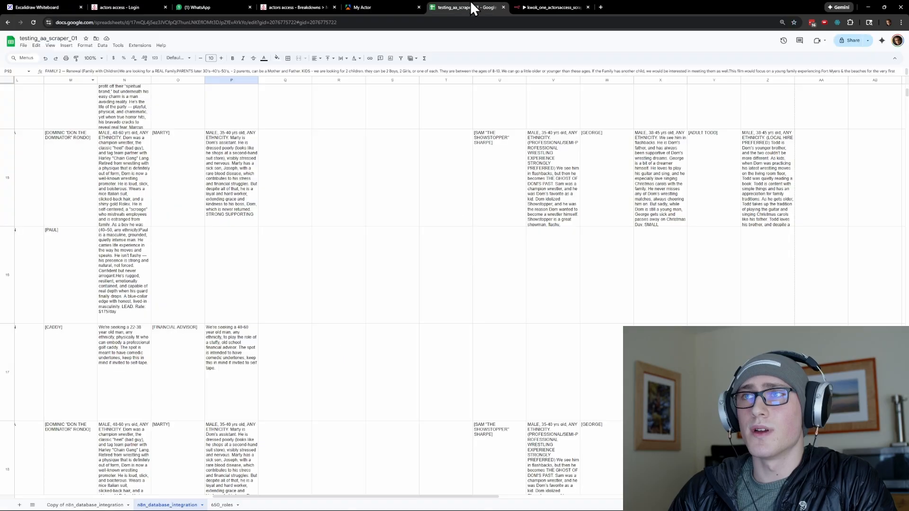
pyautogui.click(56, 8)
pyautogui.moveTo(742, 223); pyautogui.dragTo(621, 215)
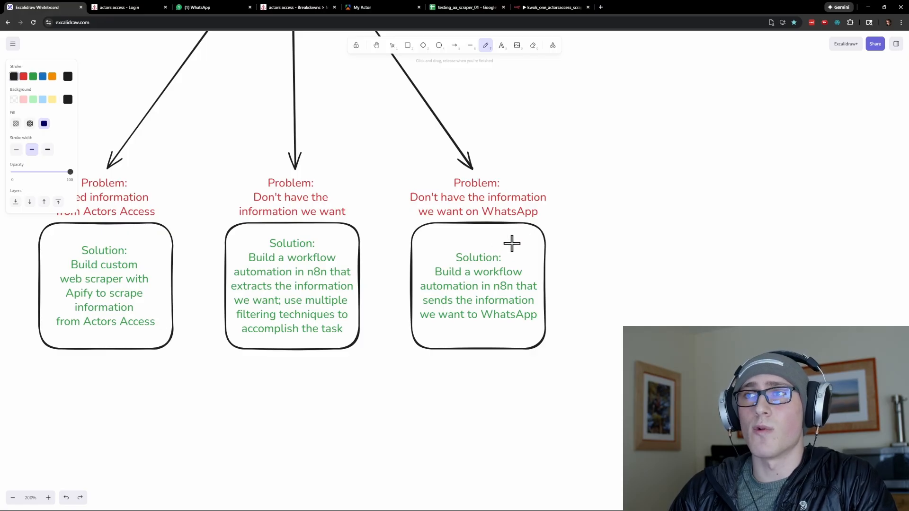
pyautogui.click(471, 8)
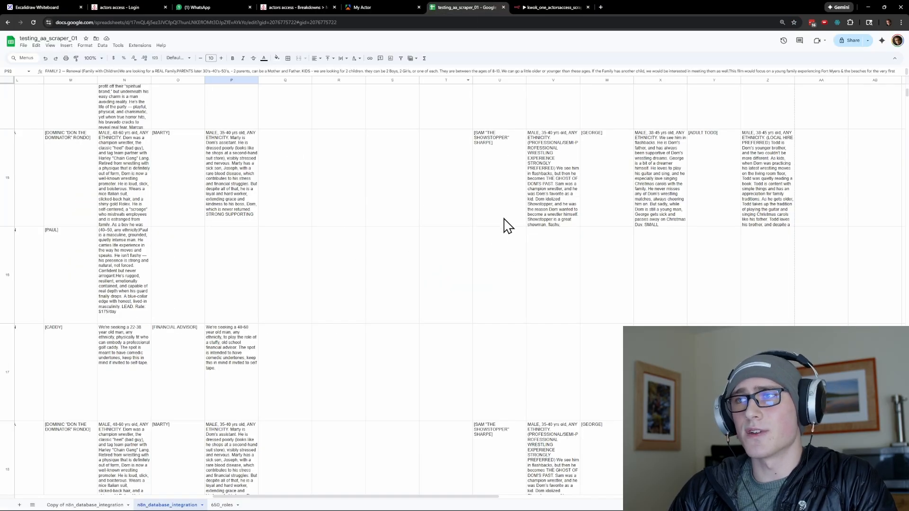
pyautogui.hscroll(-10, 459, 233)
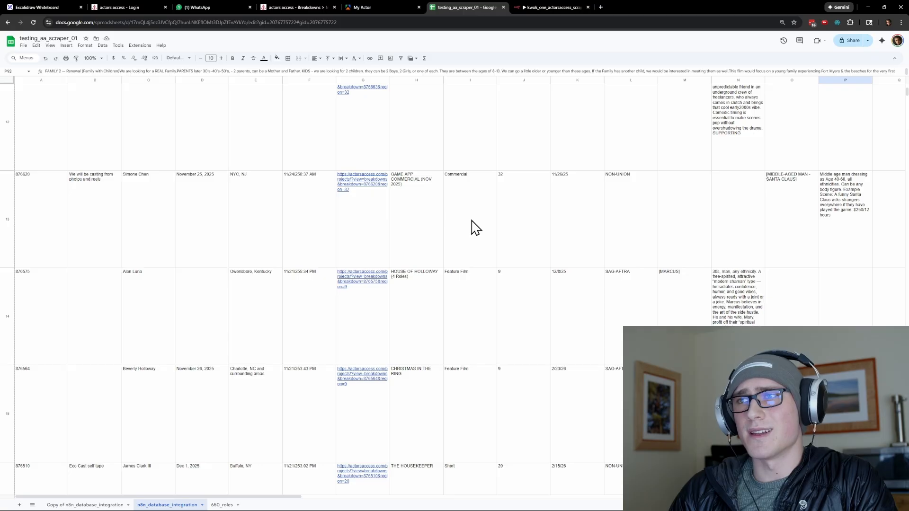
# Revisit the problem-solution boxes on the Excalidraw whiteboard and the n8n workflow, and return to the first rows of the n8n_database_integration sheet
pyautogui.scroll(15, 482, 223)
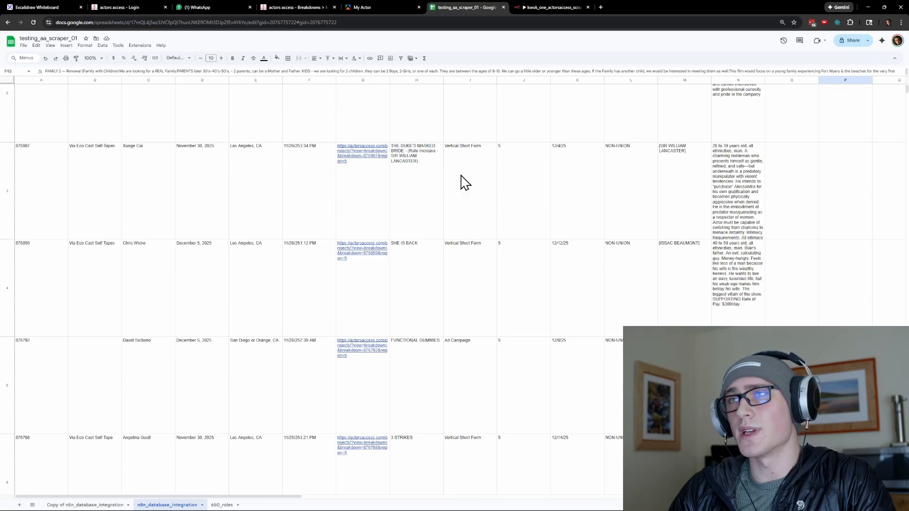
pyautogui.click(67, 7)
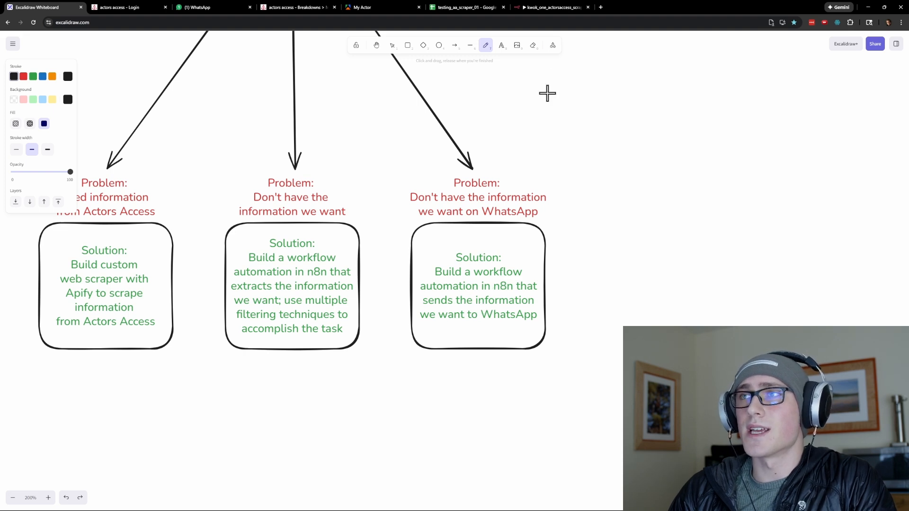
pyautogui.click(547, 2)
pyautogui.moveTo(541, 288); pyautogui.dragTo(542, 295)
pyautogui.moveTo(95, 152); pyautogui.dragTo(606, 327)
pyautogui.moveTo(248, 173); pyautogui.dragTo(208, 293)
pyautogui.click(475, 4)
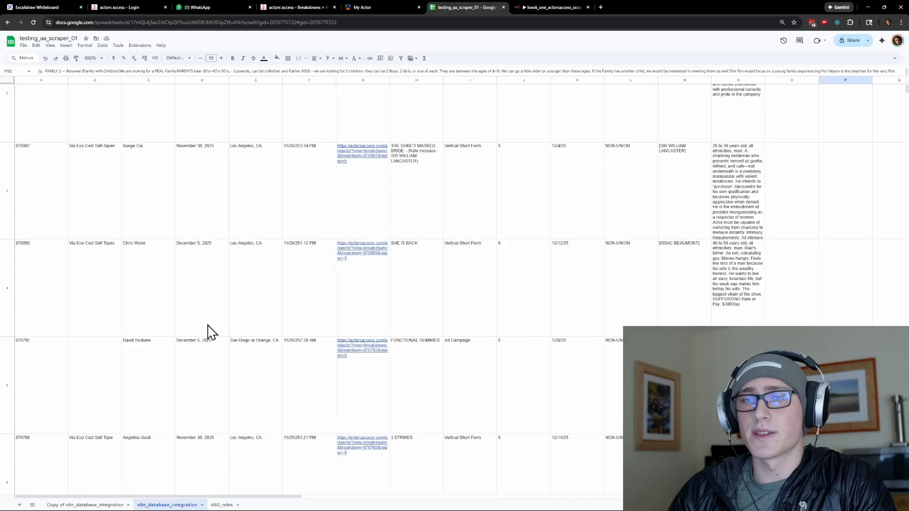
# In the n8n workflow, examine the message-formatting code of the Code in JavaScript1 node, and open the Send message node
pyautogui.click(559, 4)
pyautogui.scroll(-1, 244, 212)
pyautogui.hscroll(1, 243, 212)
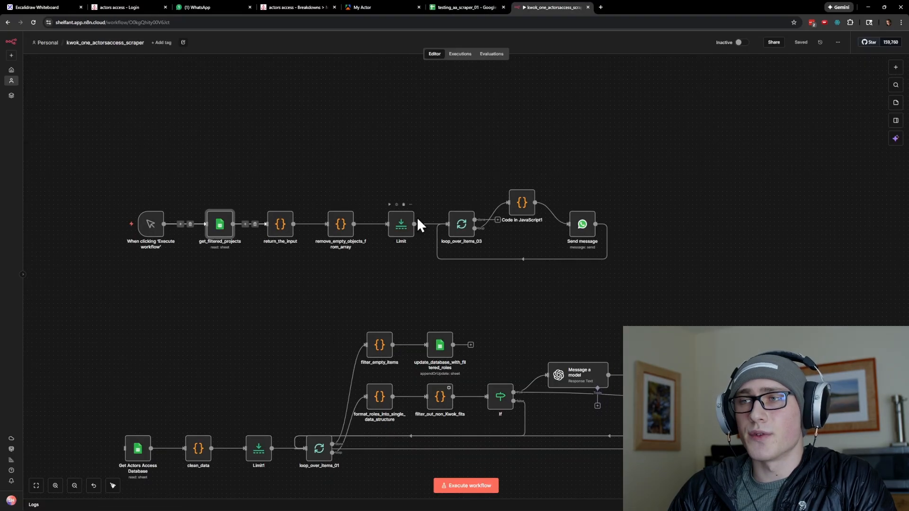
pyautogui.doubleClick(525, 210)
pyautogui.scroll(-2, 438, 276)
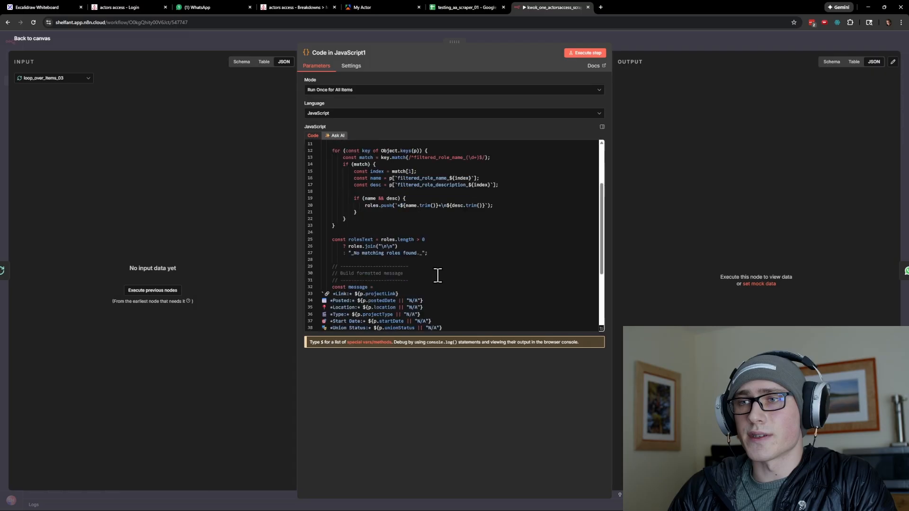
pyautogui.scroll(-3, 438, 276)
pyautogui.press('Escape')
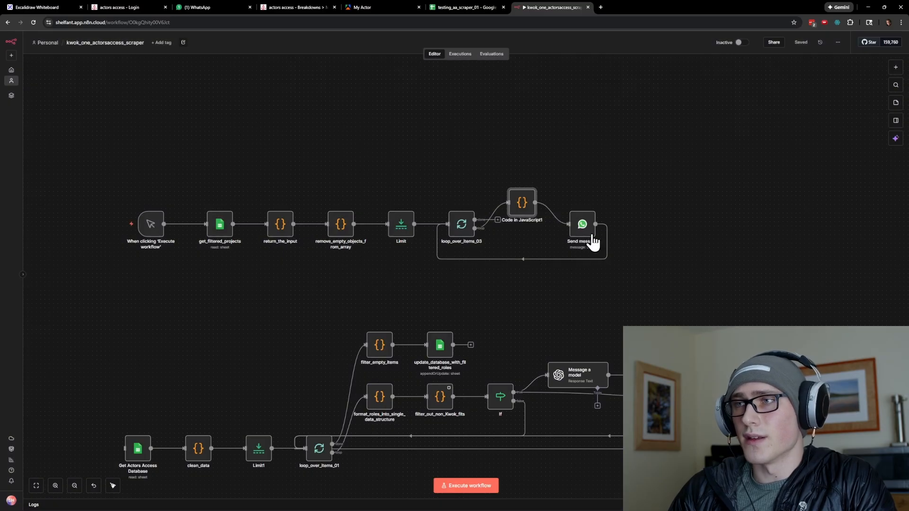
pyautogui.doubleClick(585, 227)
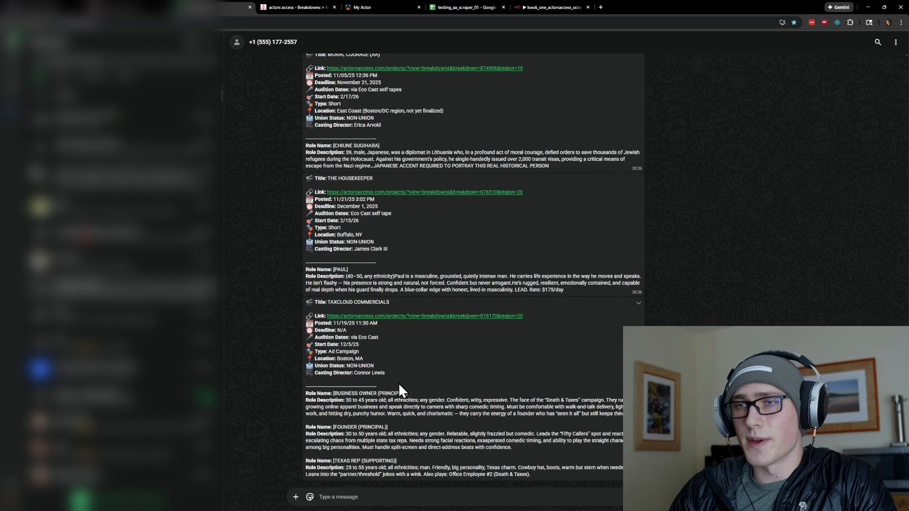
# In the WhatsApp chat, highlight the roles in the TAXCLOUD COMMERCIALS message and browse back through the earlier casting messages
pyautogui.moveTo(543, 484); pyautogui.dragTo(379, 362)
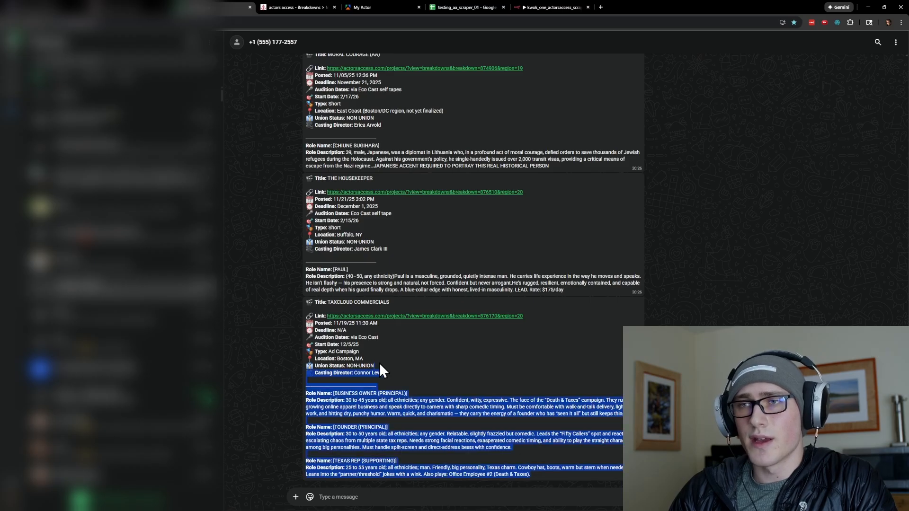
pyautogui.click(472, 250)
pyautogui.scroll(4, 595, 284)
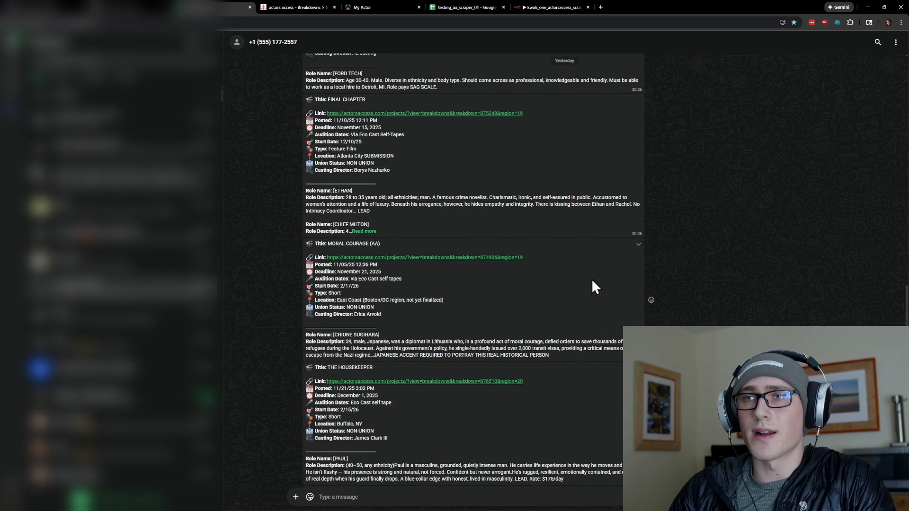
pyautogui.scroll(4, 572, 309)
pyautogui.scroll(5, 566, 326)
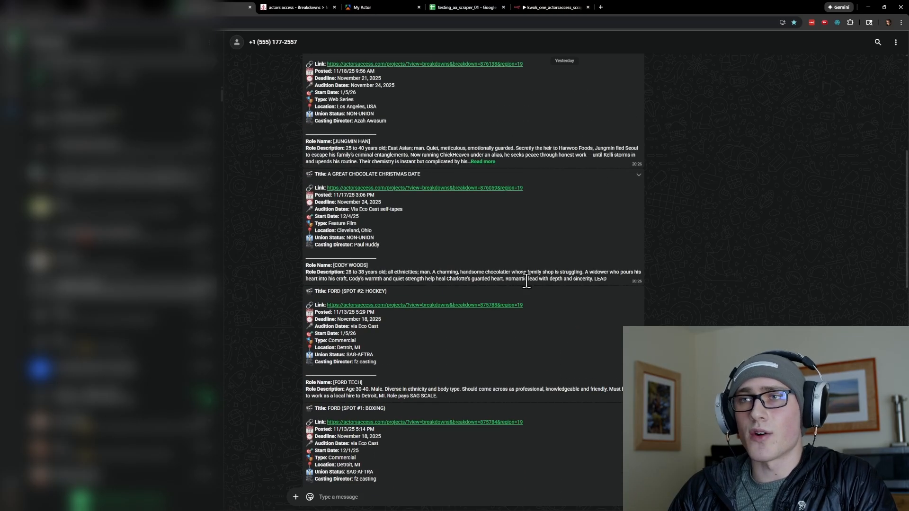
pyautogui.scroll(2, 522, 274)
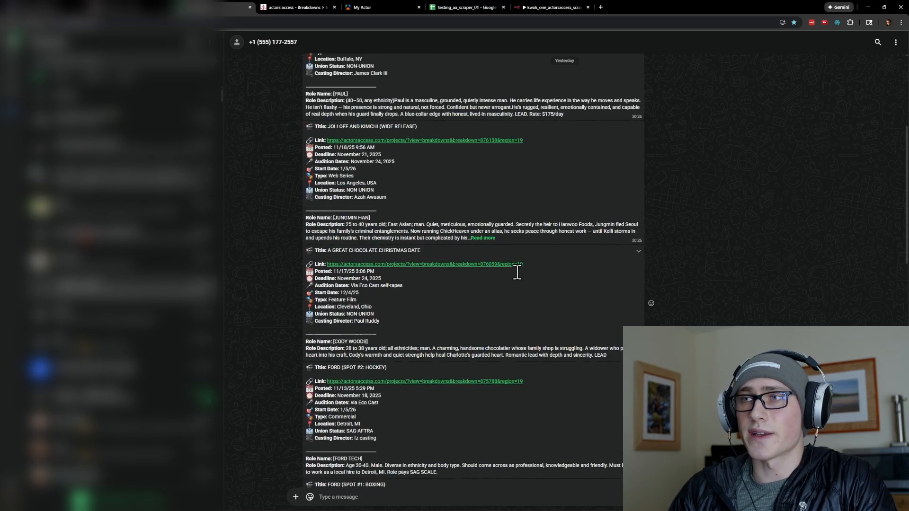
# Expand the truncated role description in the JOLLOFF AND KIMCHI (WIDE RELEASE) message and highlight its text
pyautogui.scroll(1, 536, 275)
pyautogui.click(485, 308)
pyautogui.scroll(-1, 496, 280)
pyautogui.scroll(-1, 497, 279)
pyautogui.moveTo(585, 223); pyautogui.dragTo(396, 189)
pyautogui.click(425, 192)
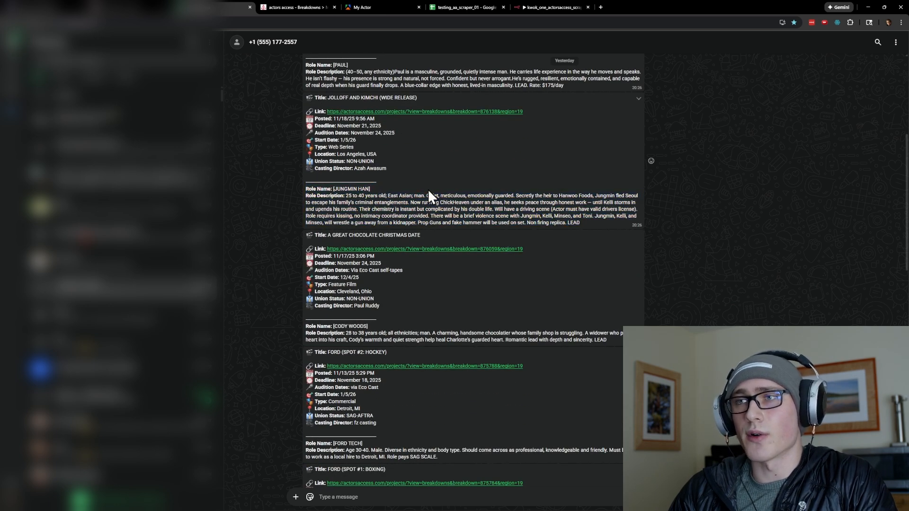
# Review the project details and role descriptions in the casting messages from FORD (SPOT #2: HOCKEY) back to AFFIRMATION ARTIFICE
pyautogui.scroll(-6, 579, 177)
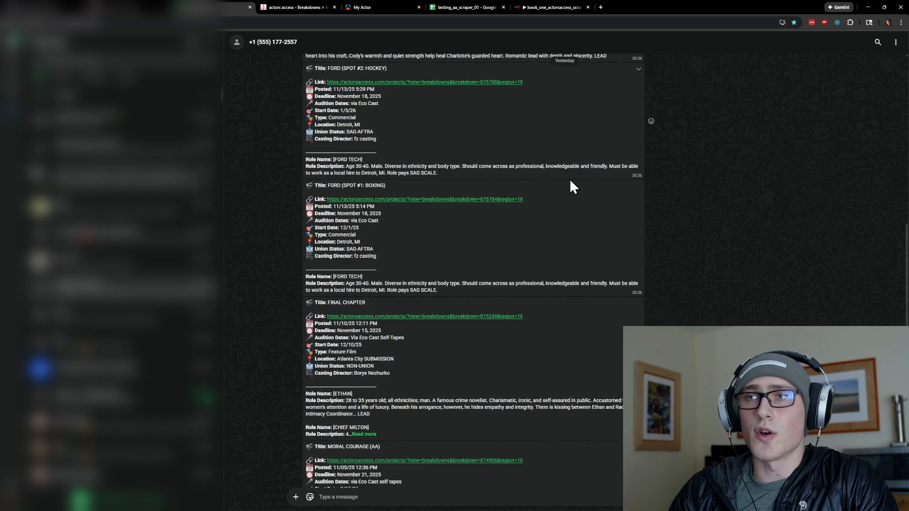
pyautogui.scroll(4, 578, 180)
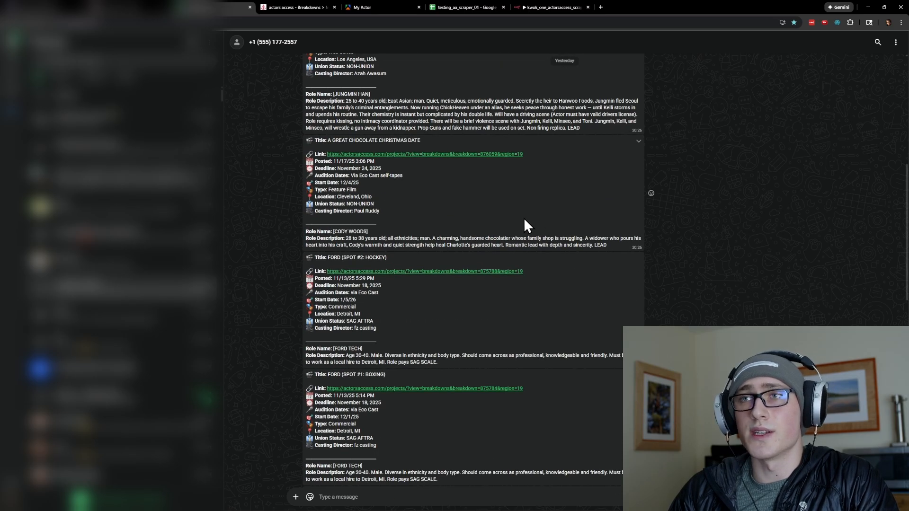
pyautogui.scroll(7, 524, 217)
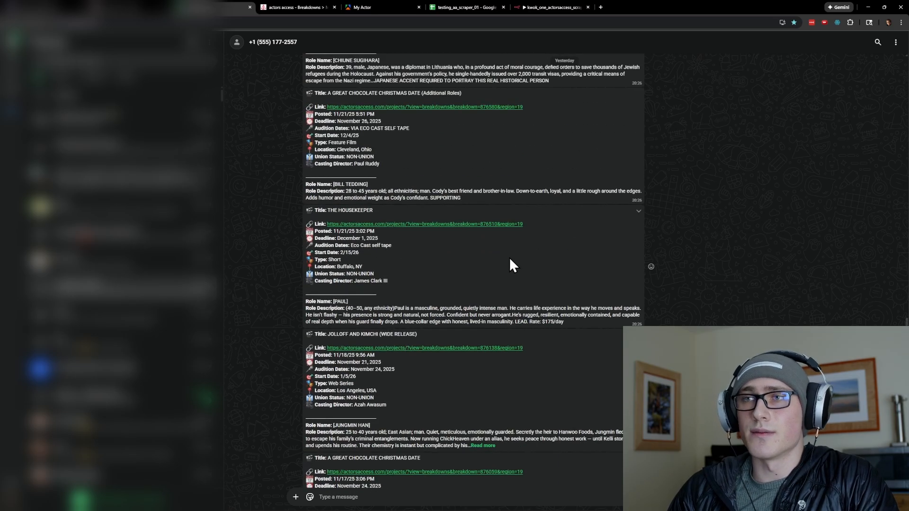
pyautogui.scroll(3, 522, 257)
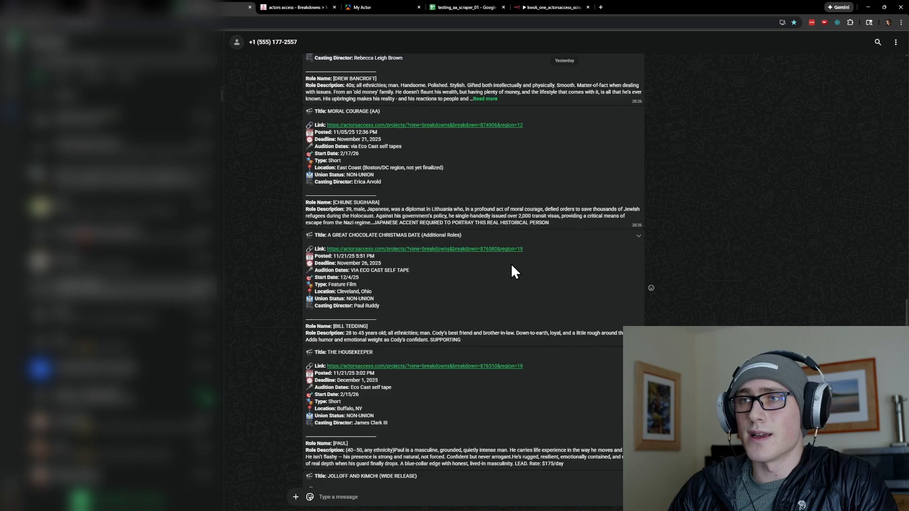
pyautogui.scroll(4, 493, 266)
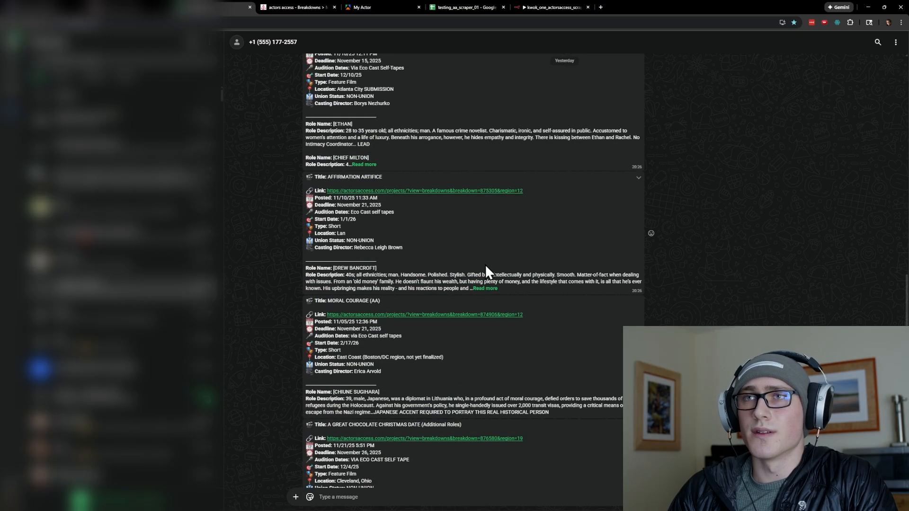